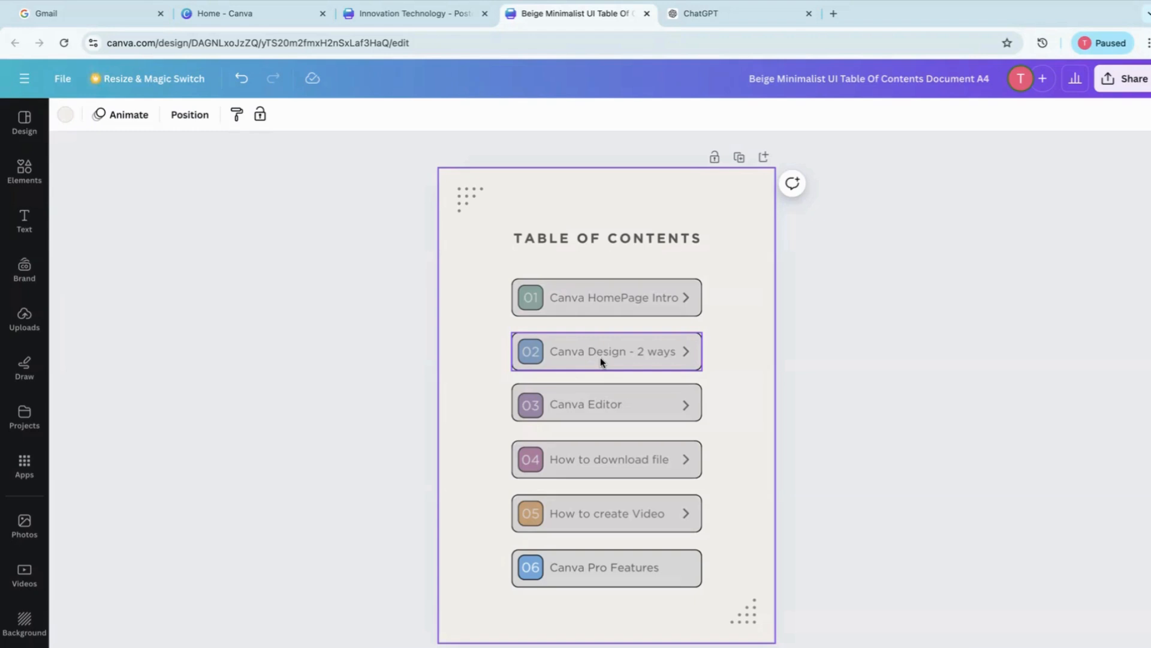
Browse the Canva home page's navigation categories, from Design spotlight through Plans and pricing to Learn
left_click(250, 17)
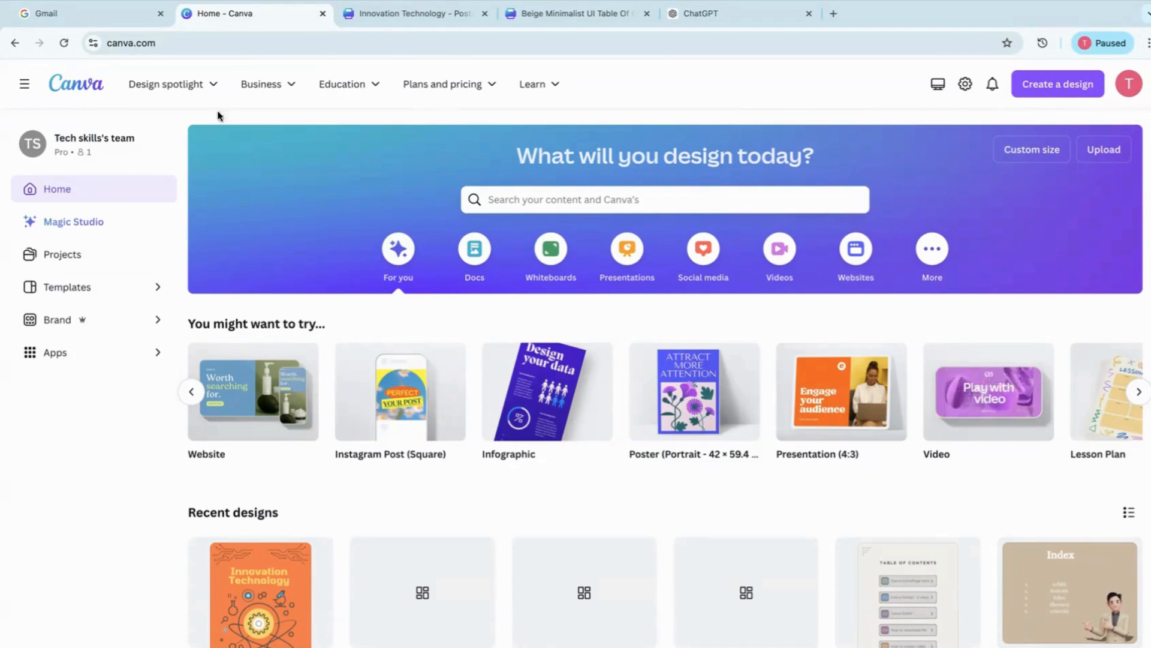
mouse_move(152, 91)
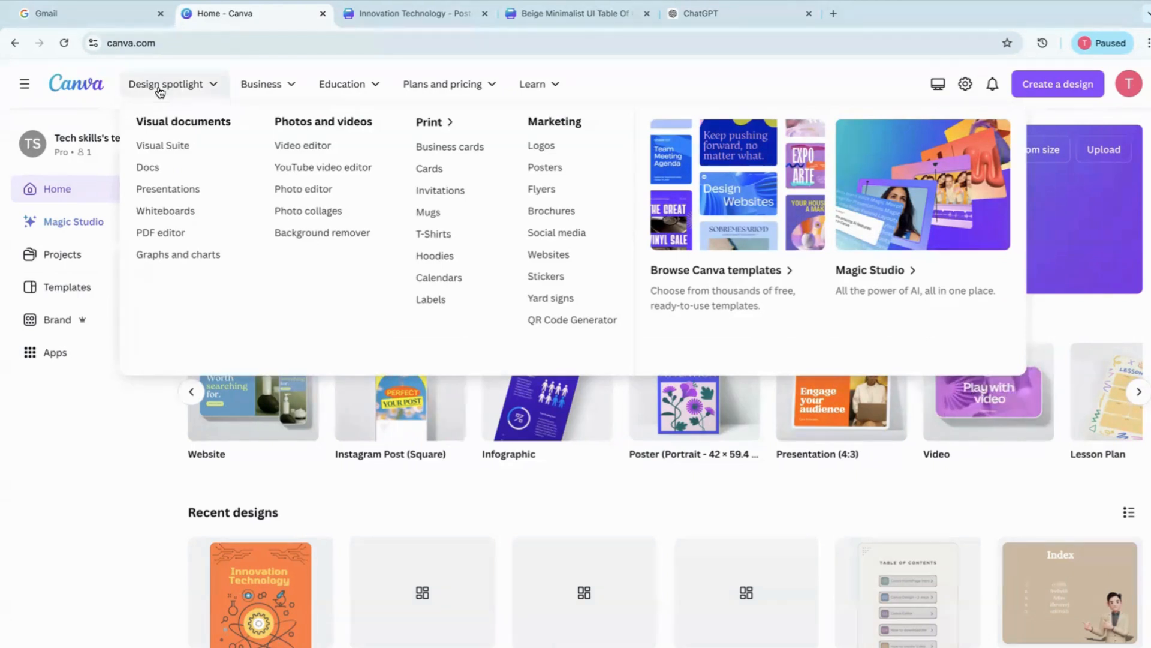
mouse_move(272, 96)
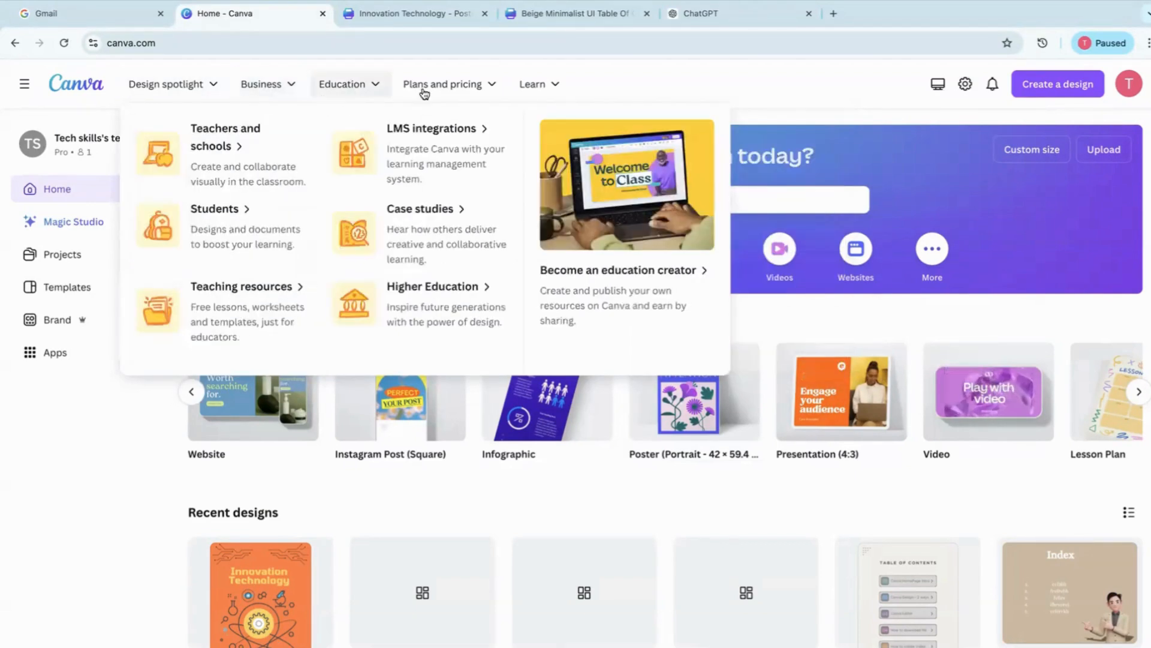
mouse_move(449, 99)
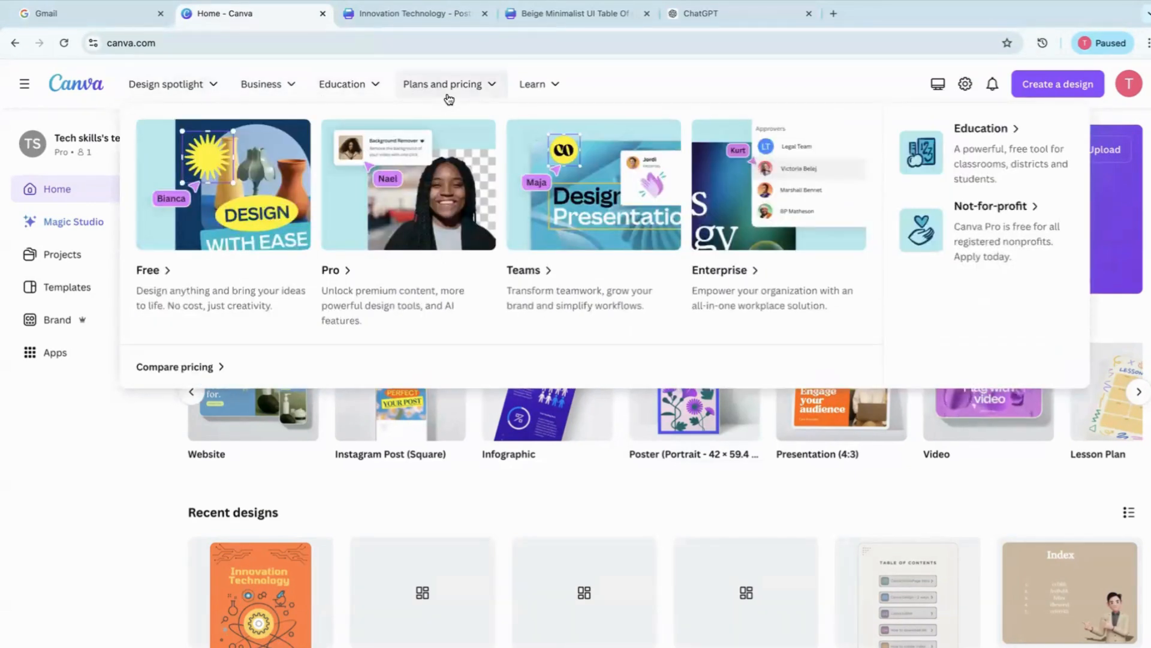
mouse_move(534, 90)
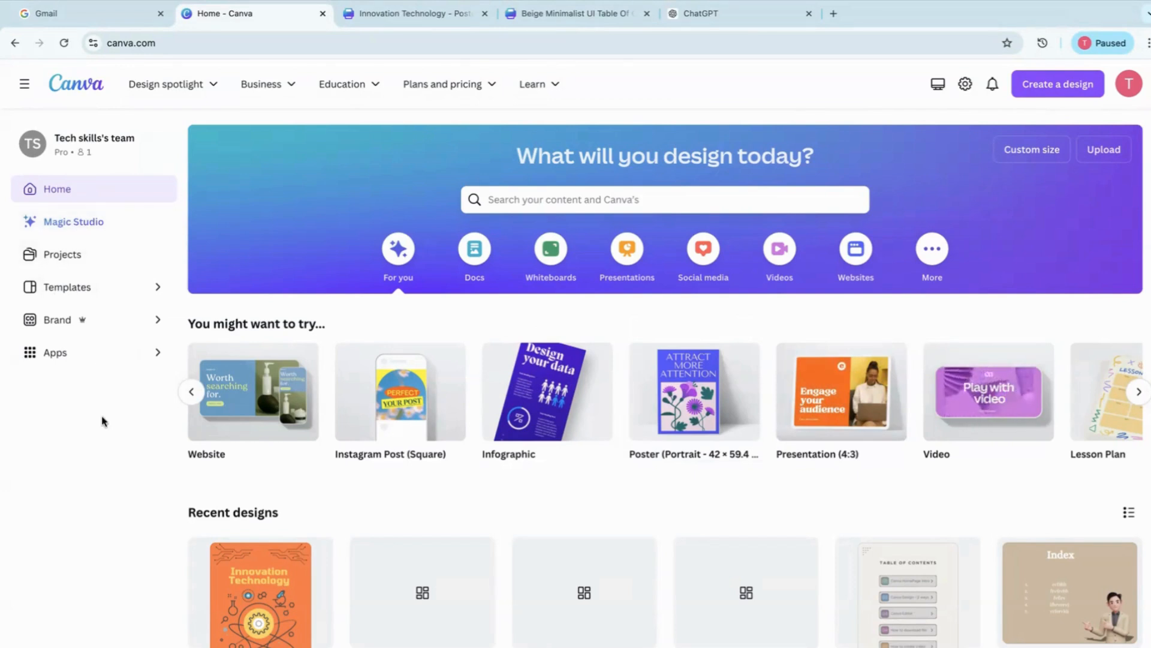
Create a portrait 42 × 59.4 cm poster design and apply the purple and blue Content Creation Process infographic template
left_click(1038, 96)
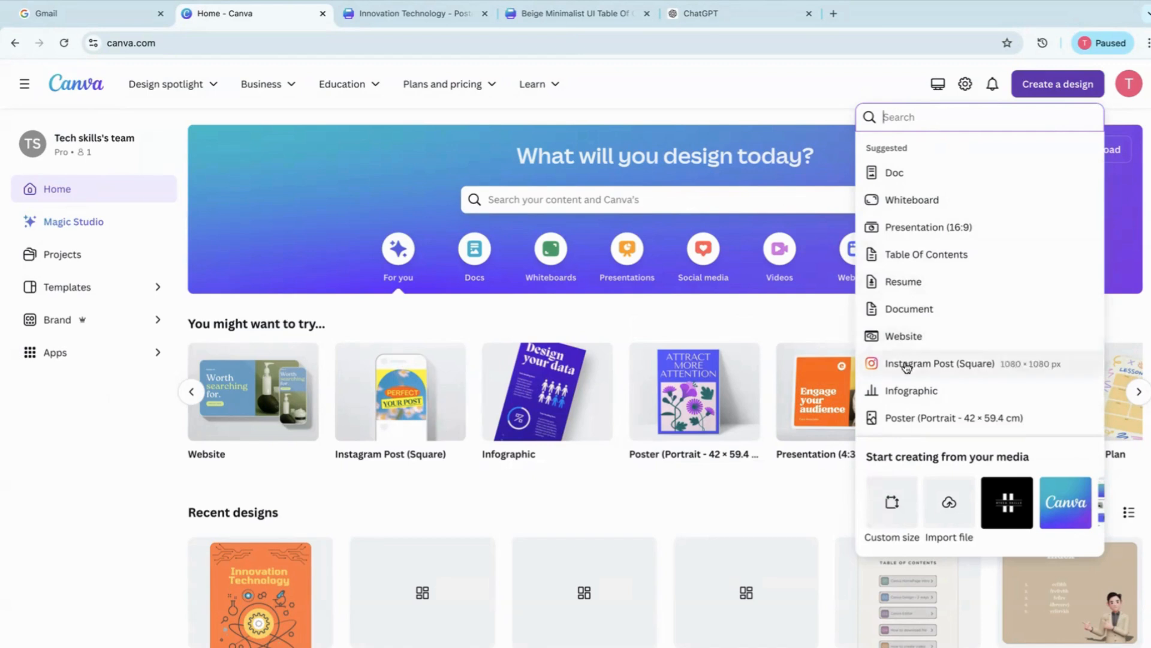
left_click(896, 418)
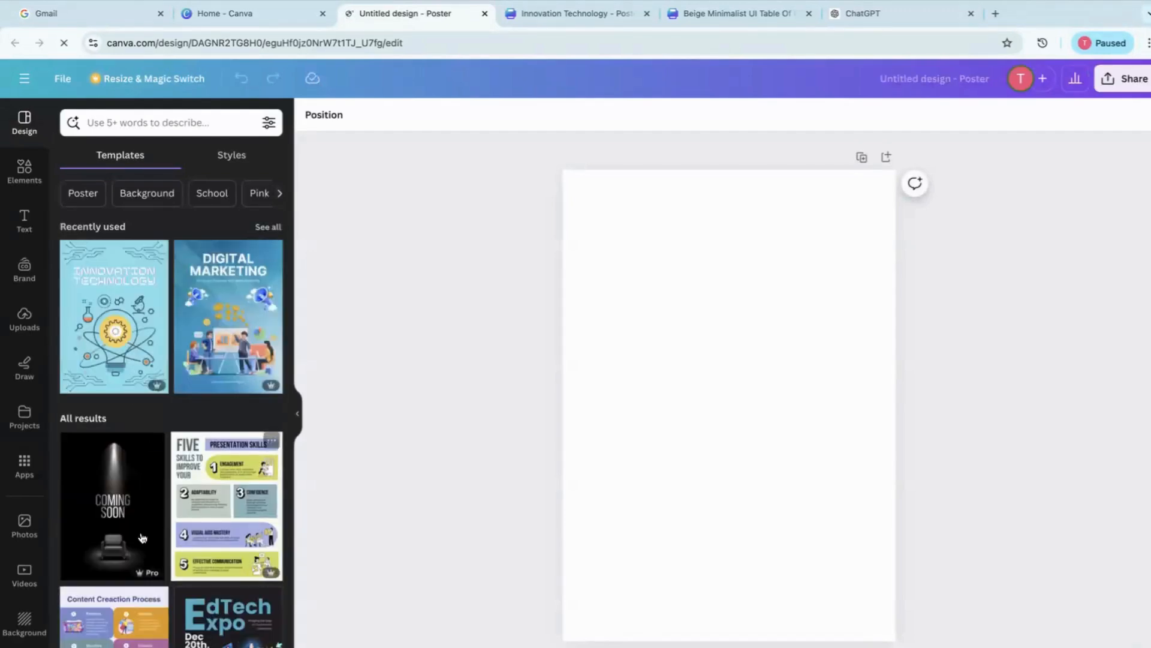
scroll(161, 622, "down", 3)
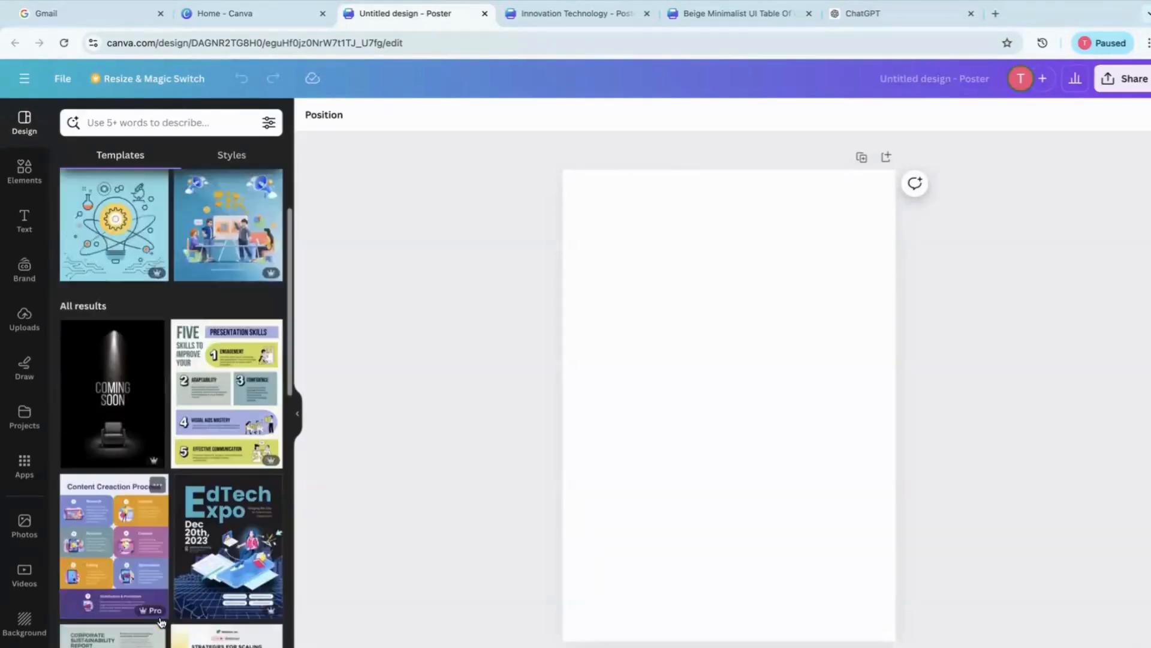
left_click(105, 487)
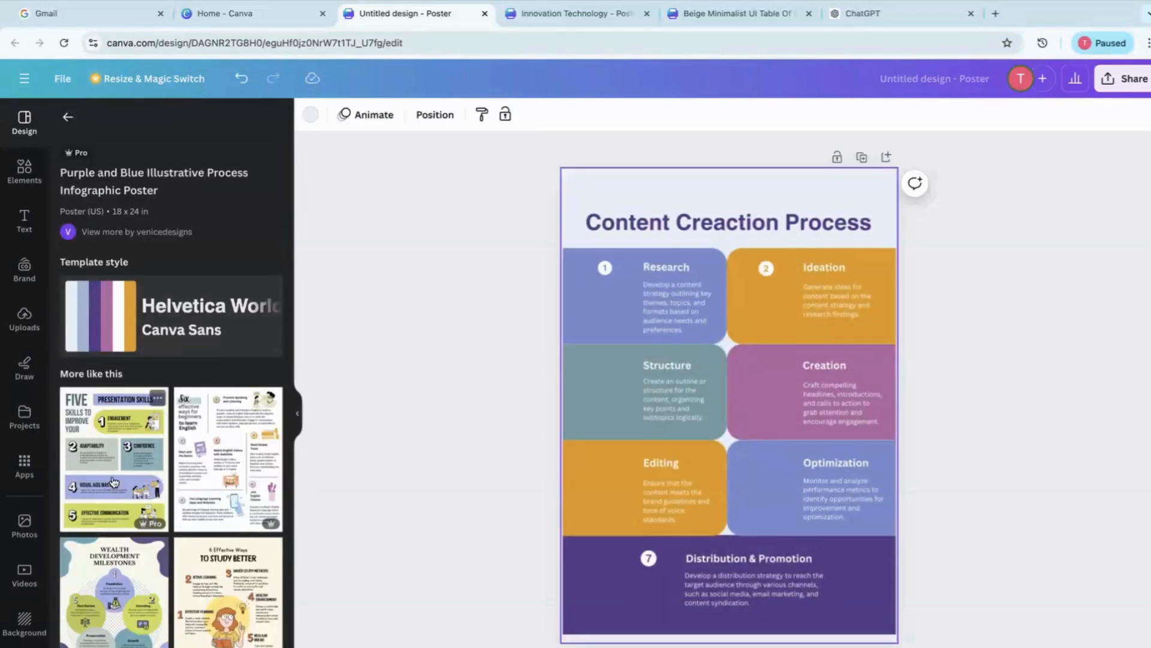
Create another blank portrait poster from the home page suggestions and apply the blue Innovation Technology template
left_click(238, 13)
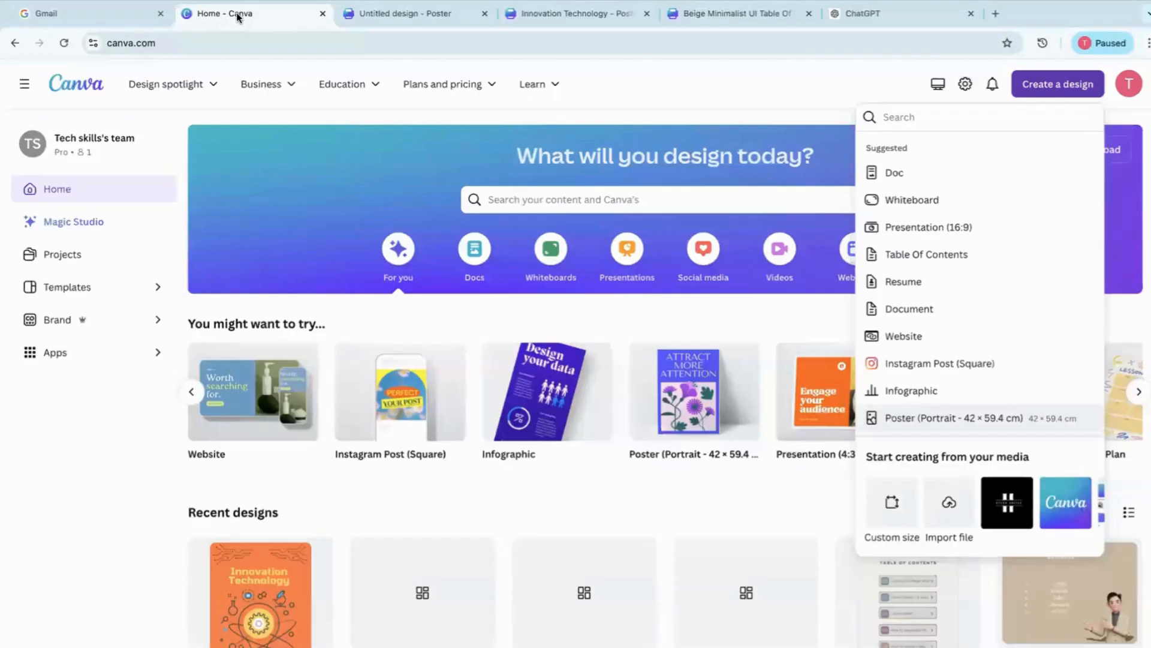
left_click(681, 92)
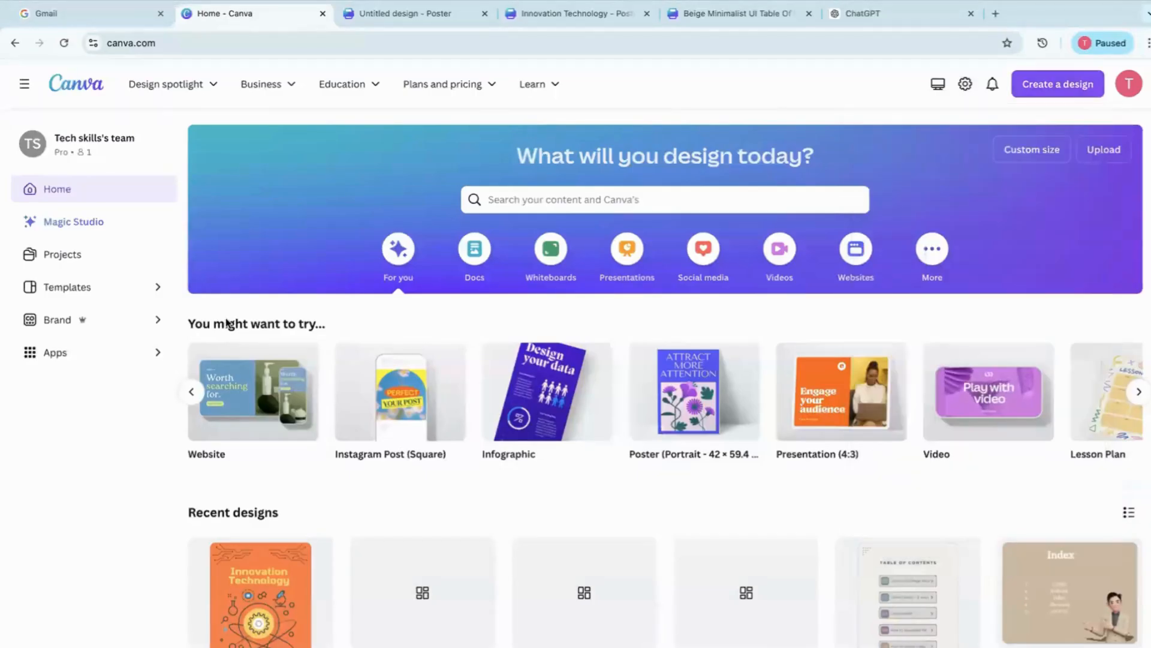
left_click(193, 393)
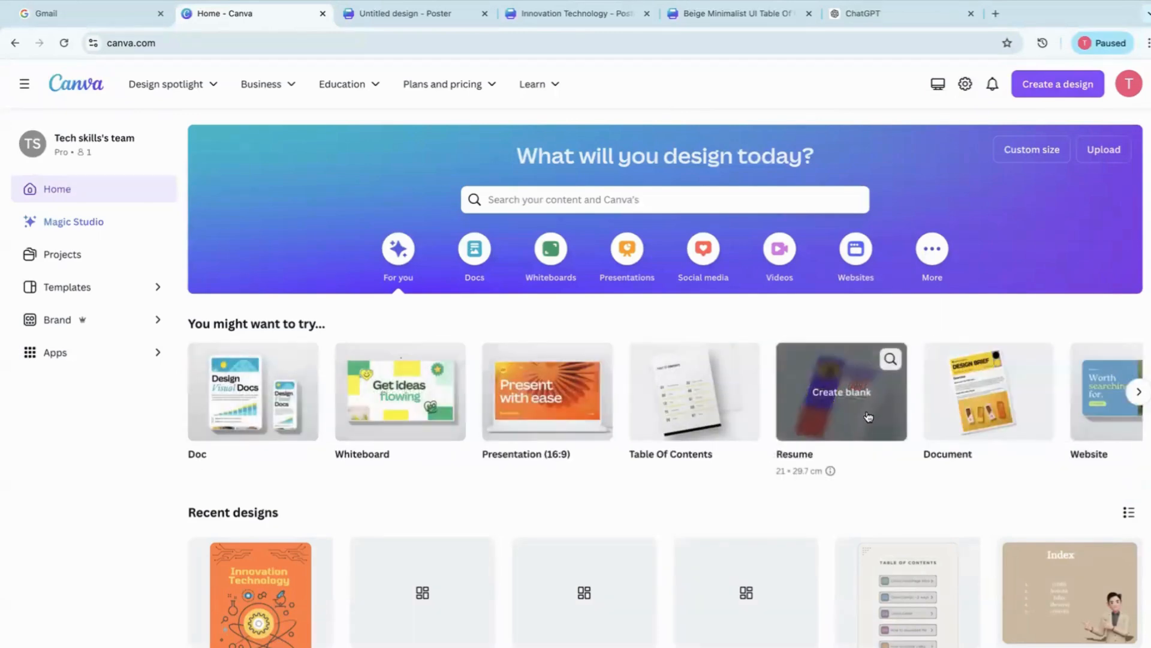
left_click(1139, 393)
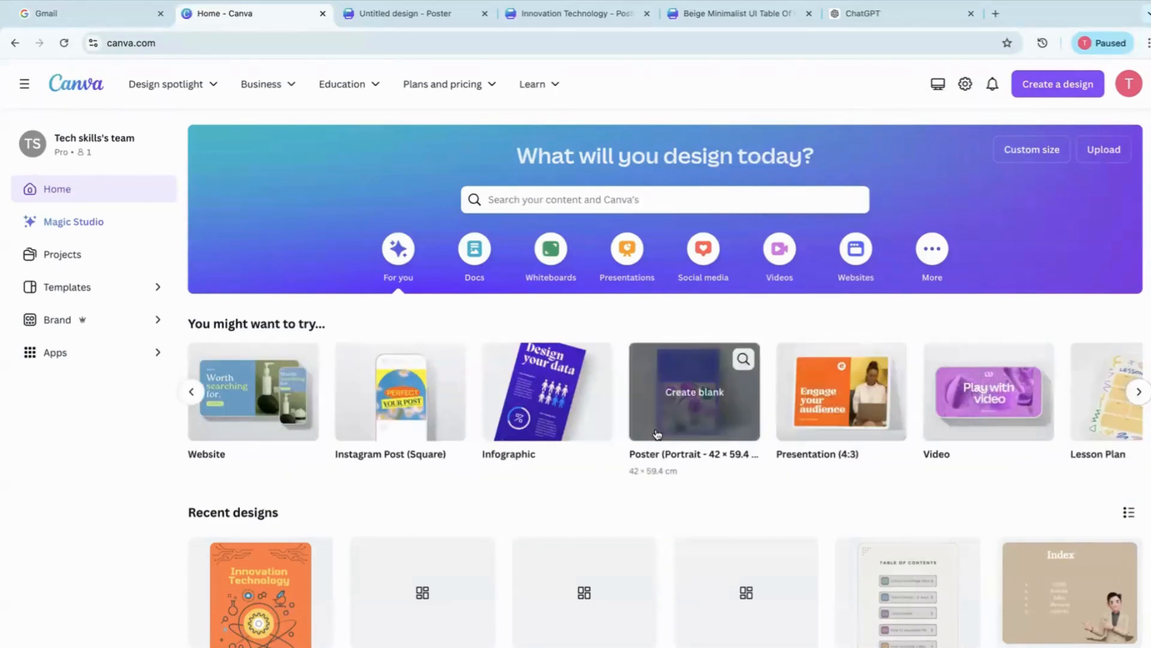
left_click(691, 393)
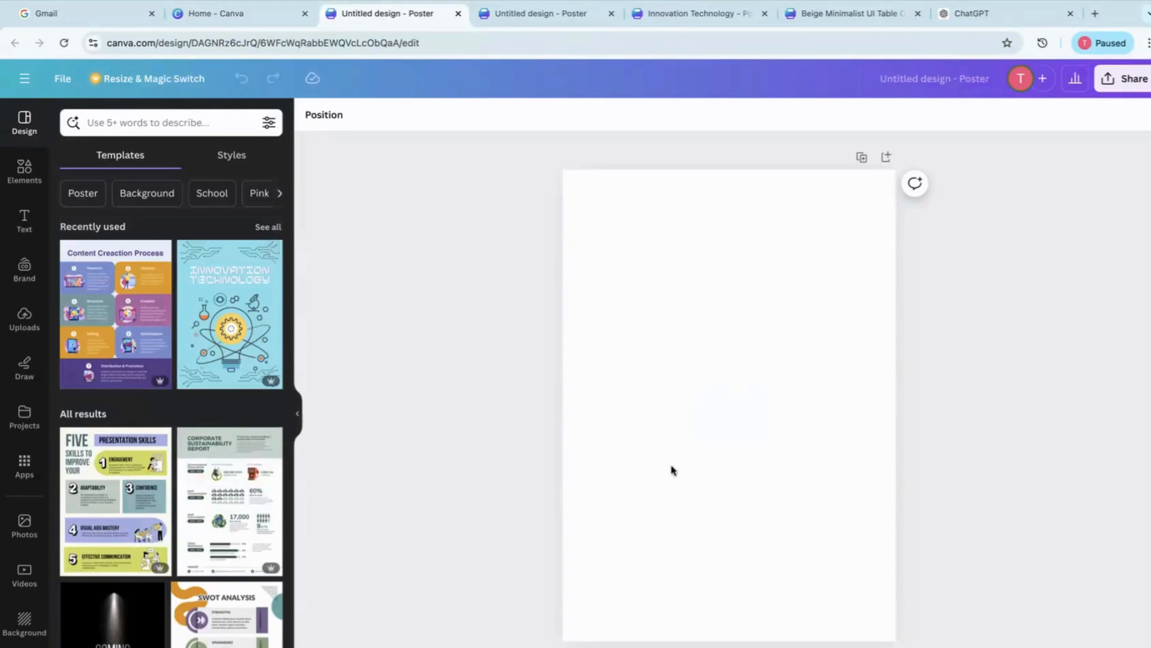
left_click(213, 329)
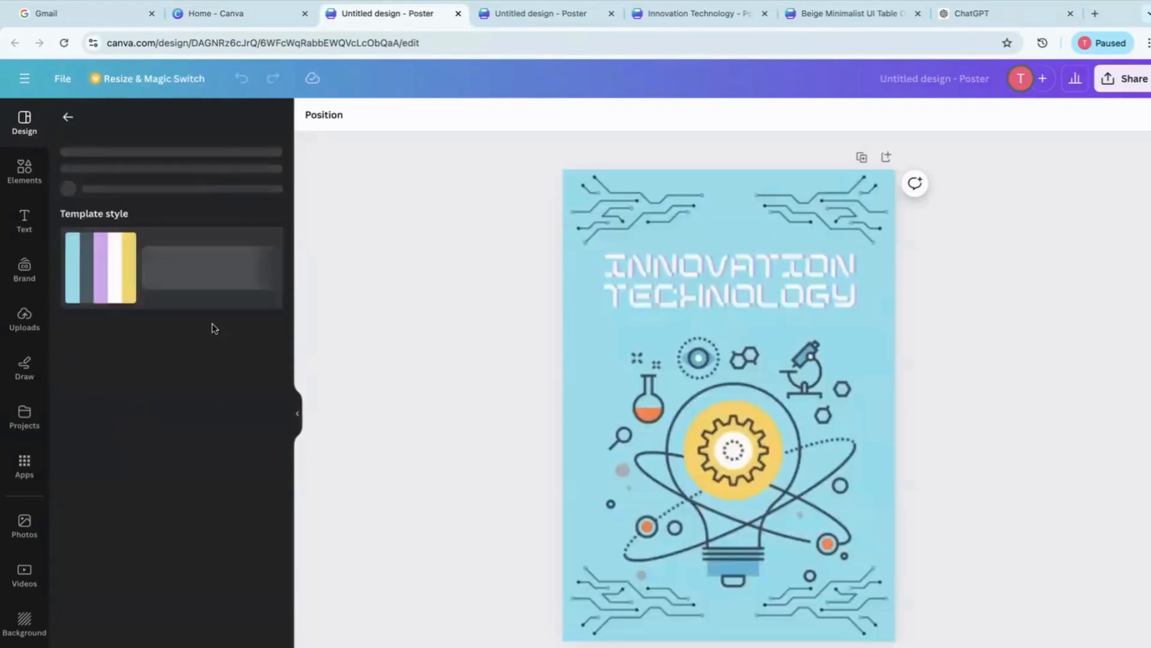
Create a new custom-size design from the home page, 400 px wide and 500 px high
left_click(246, 19)
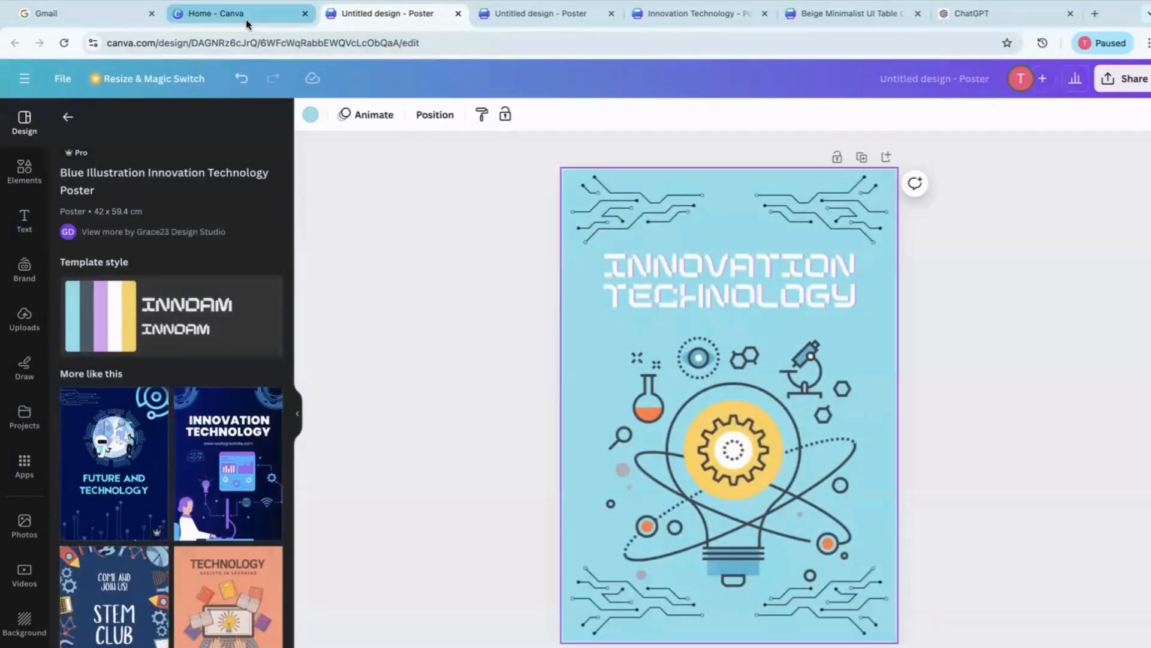
left_click(1057, 84)
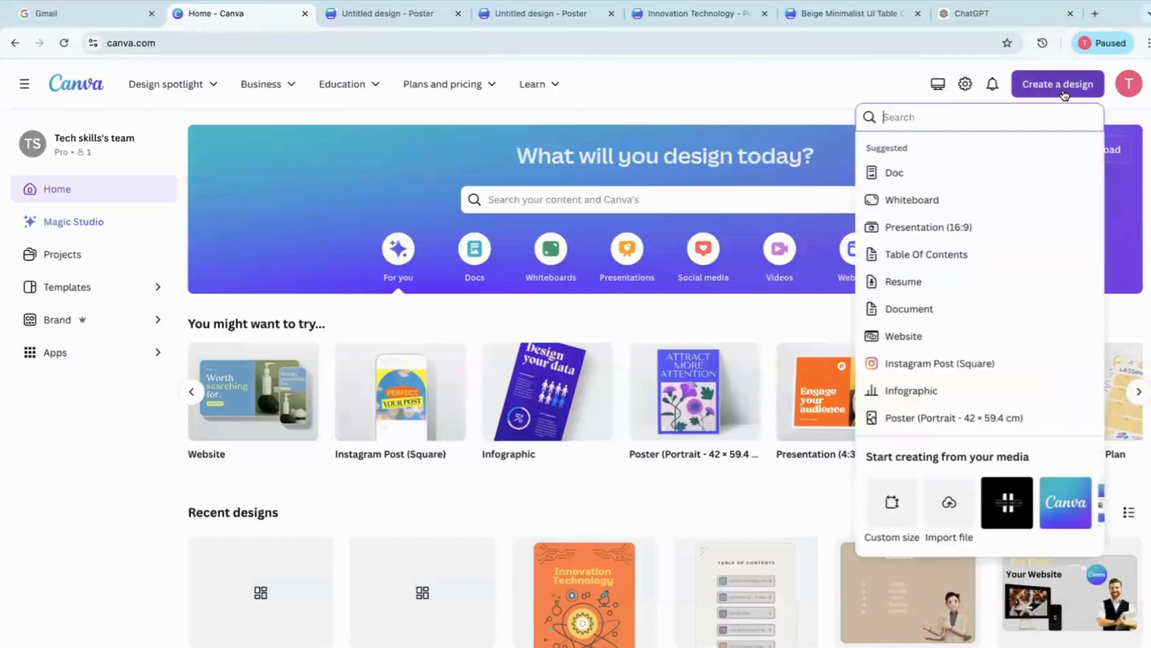
left_click(891, 512)
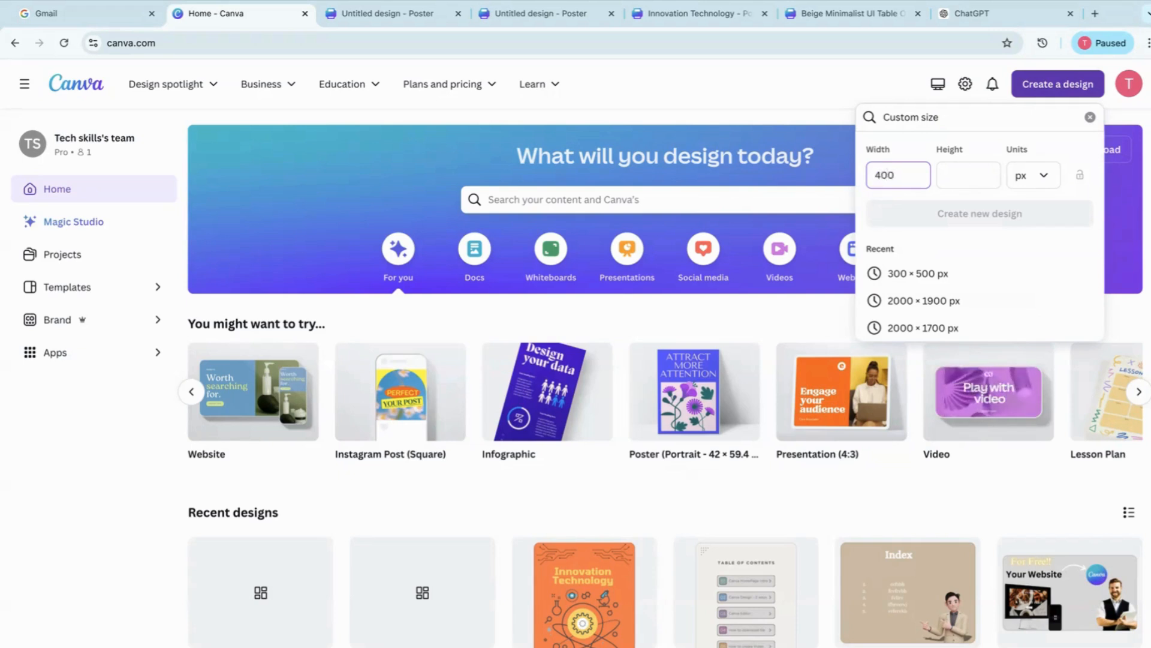
type("5")
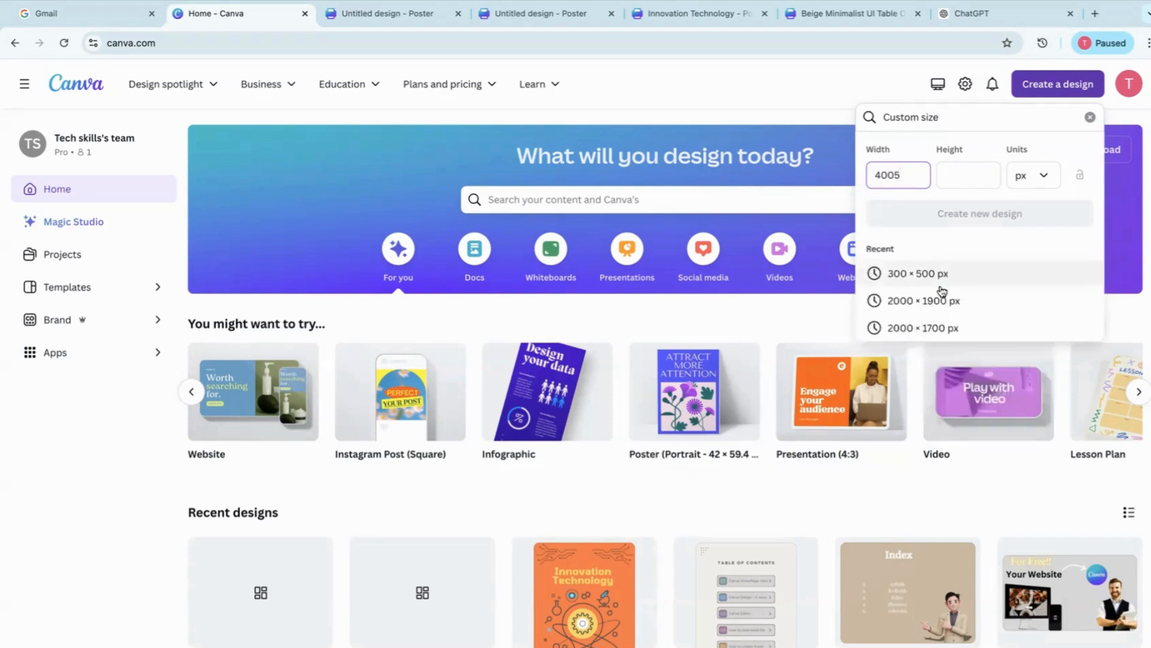
key("BackSpace")
left_click(964, 176)
type("500")
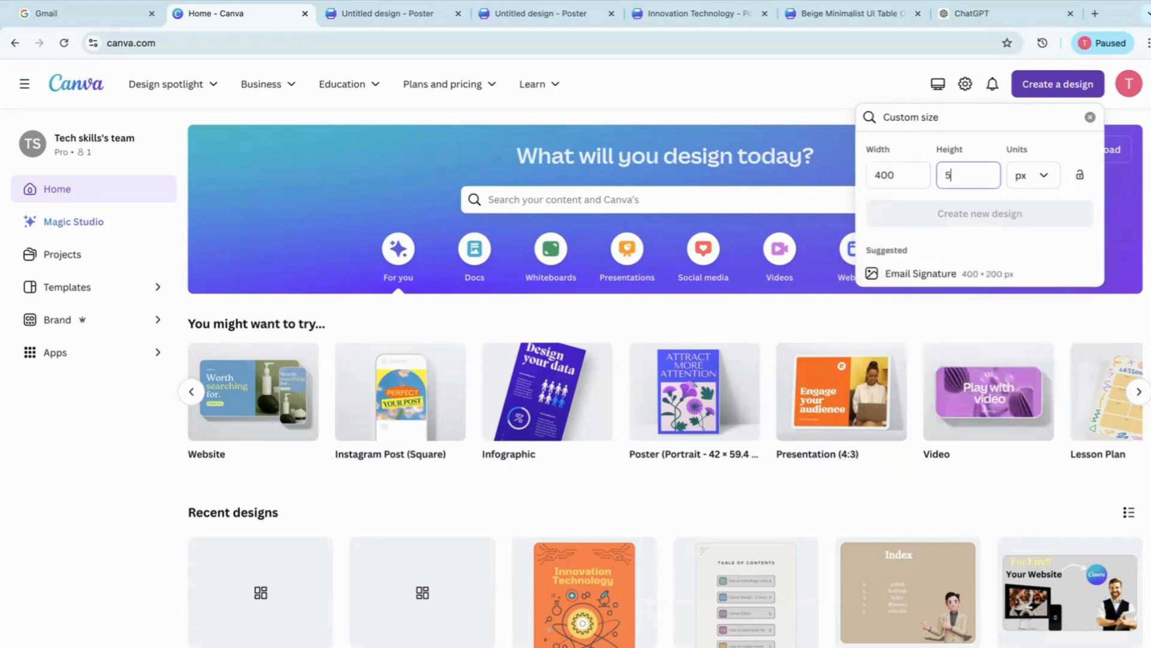
left_click(1042, 177)
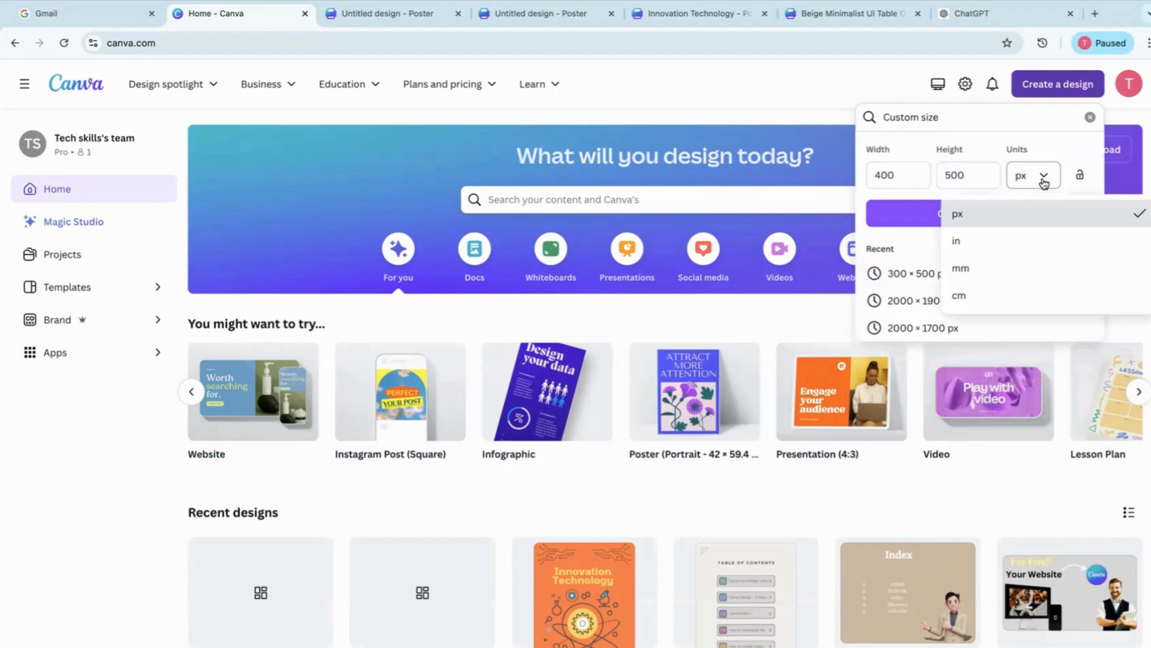
left_click(922, 240)
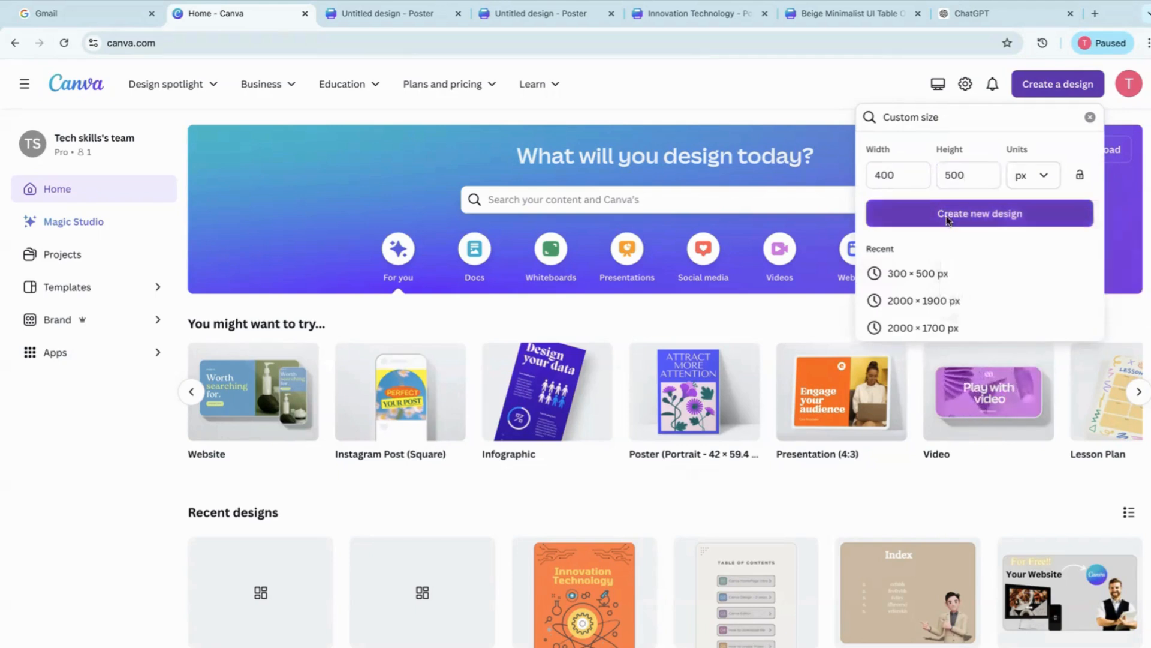
left_click(947, 215)
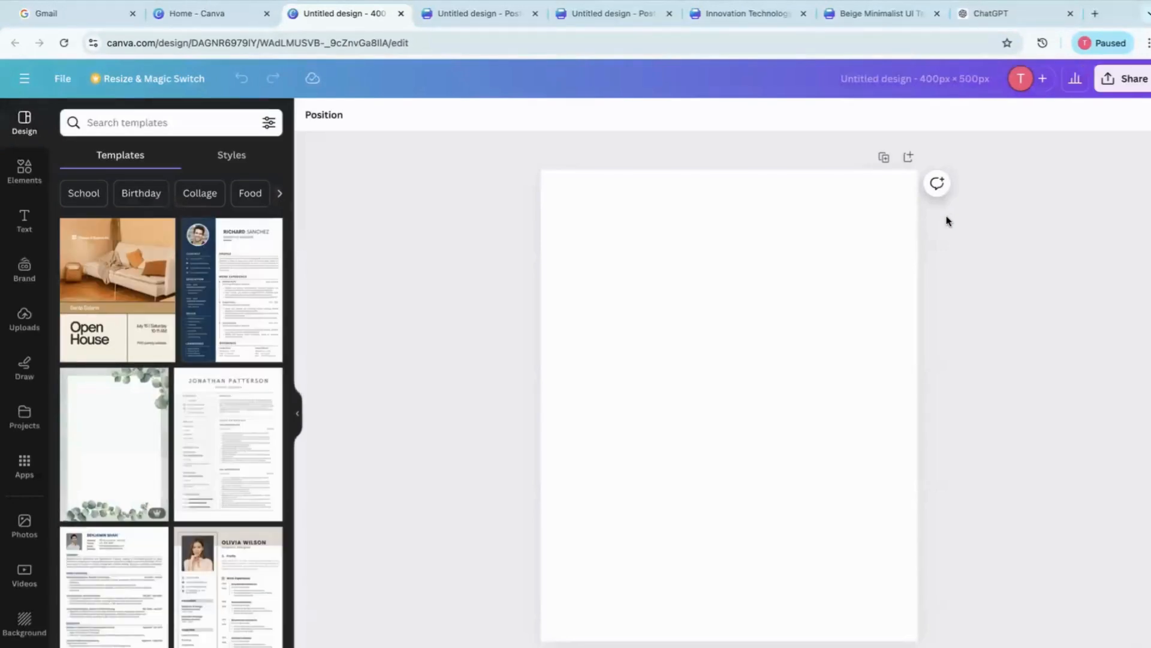
Return to the home page, start a new design from an imported file and cancel the file selection
left_click(186, 13)
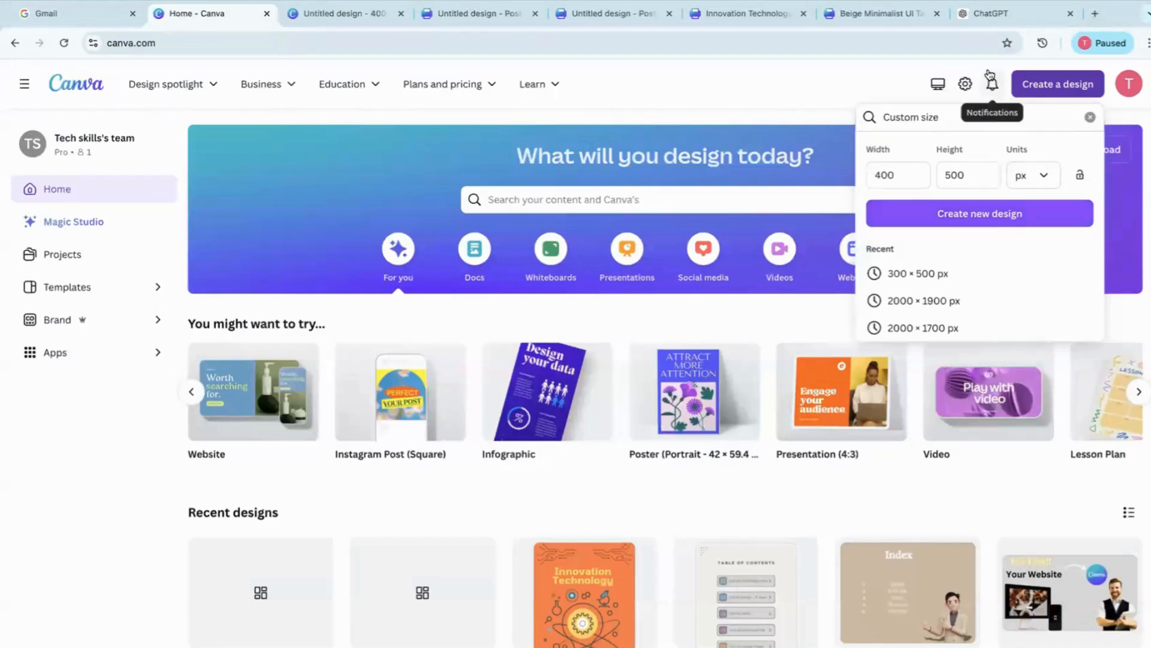
left_click(827, 90)
left_click(1058, 84)
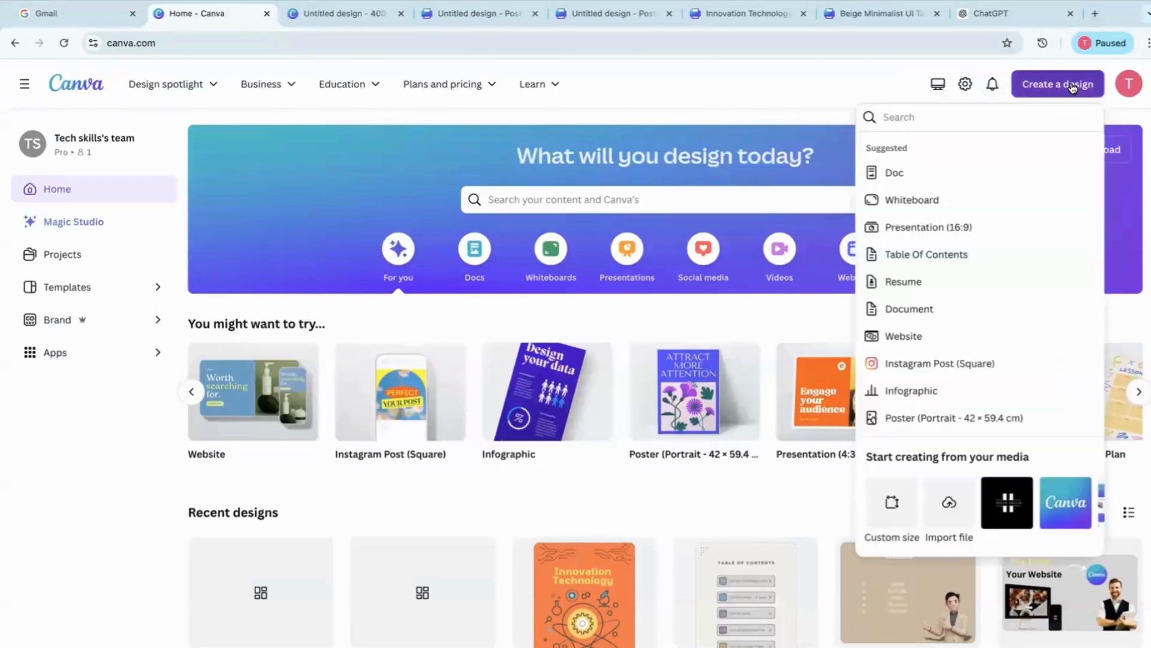
left_click(949, 508)
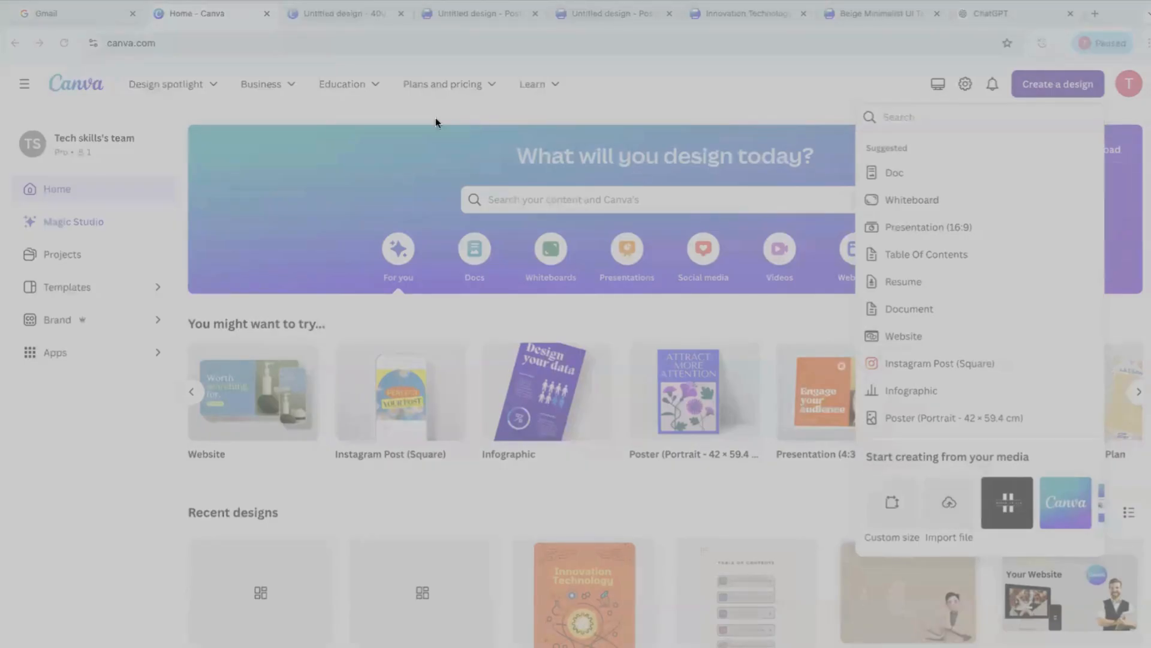
left_click(727, 607)
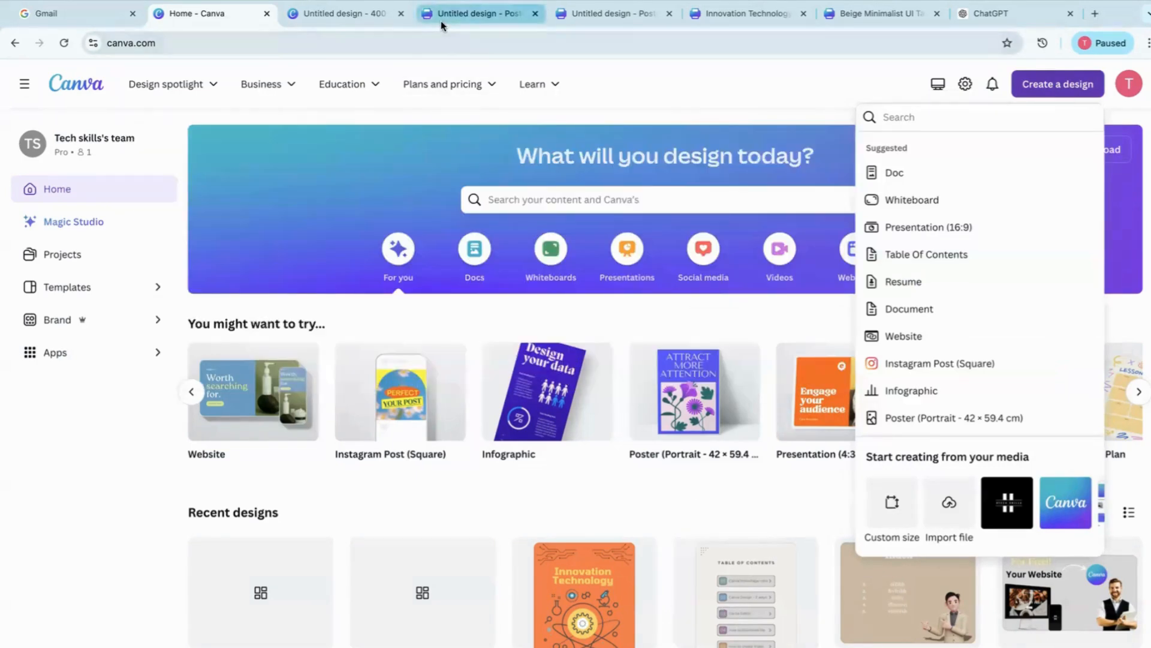
In the Innovation Technology poster design, try blue and yellow document colors for the background and set it to grey #AFAFAF
left_click(441, 21)
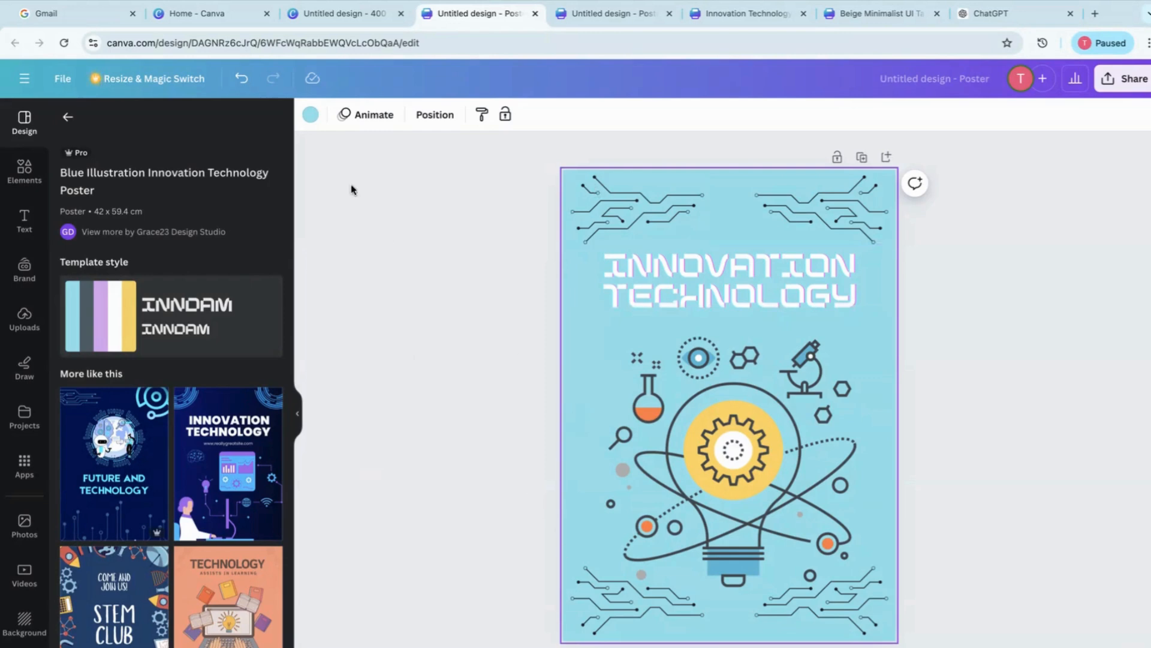
left_click(311, 115)
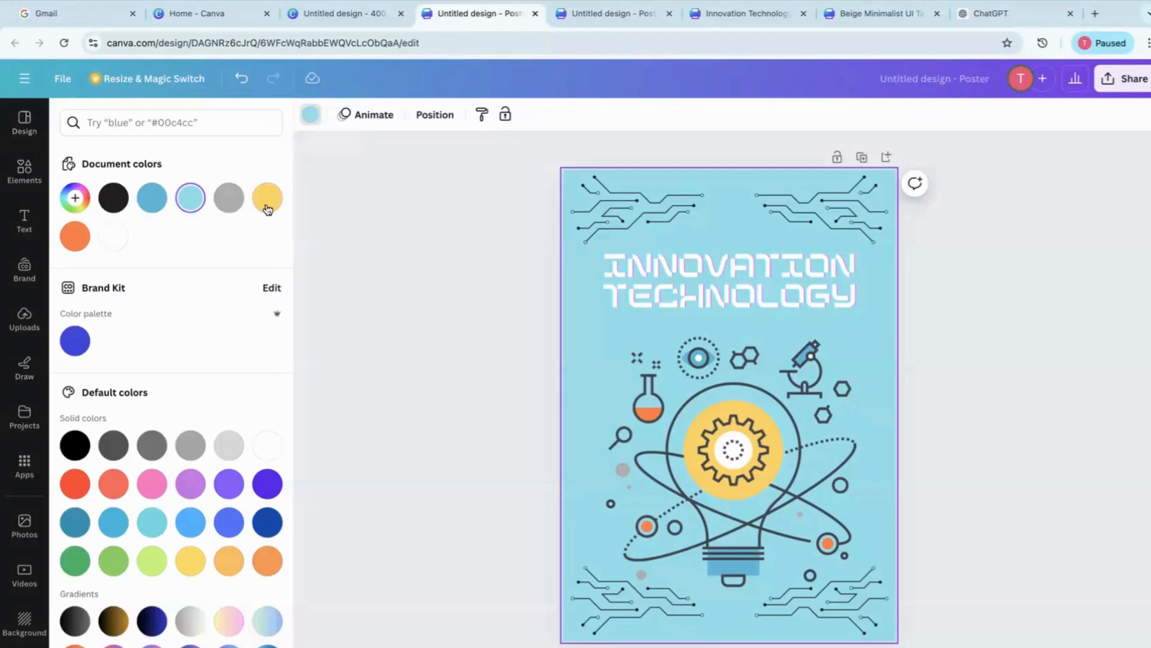
left_click(152, 199)
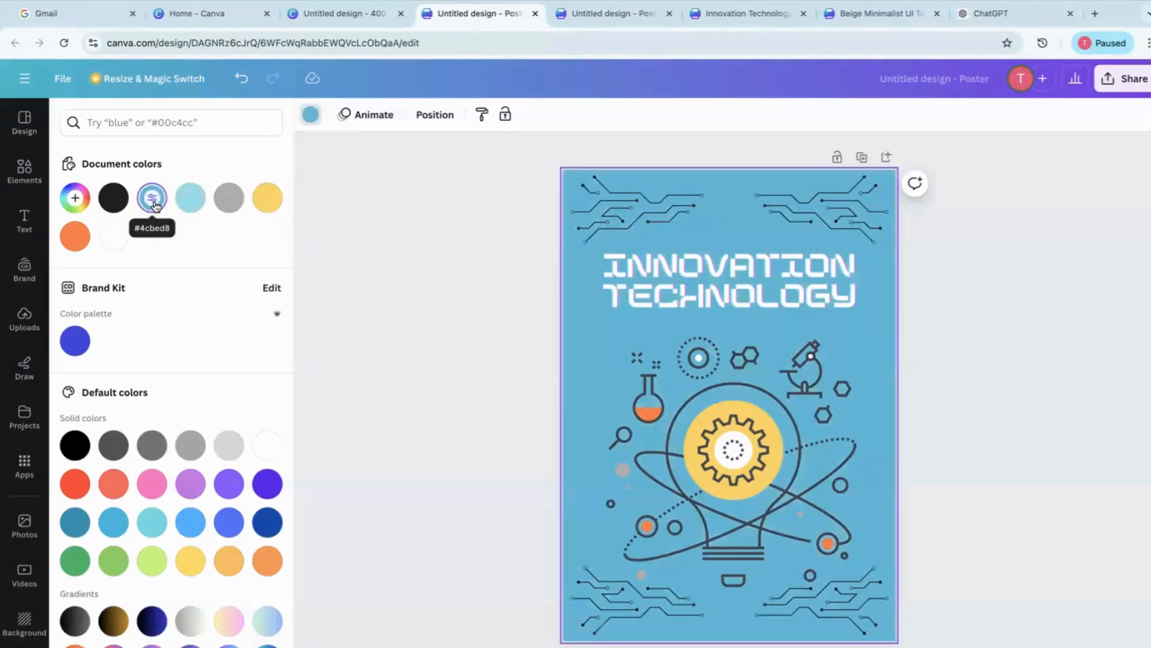
left_click(267, 199)
left_click(220, 203)
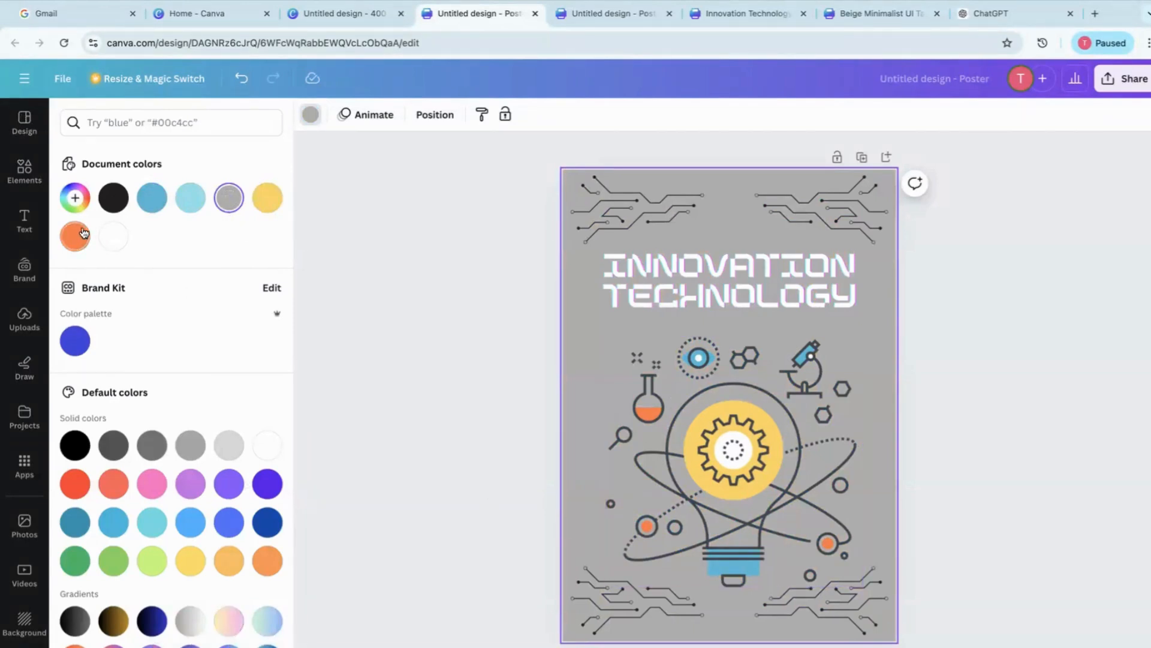
left_click(76, 198)
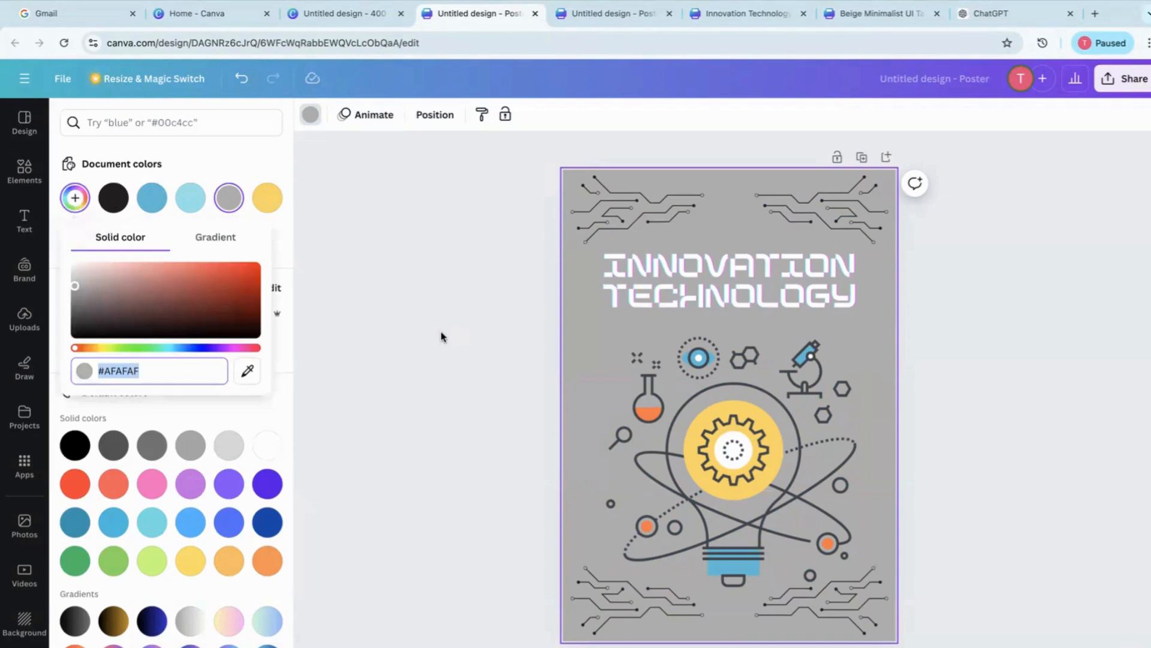
left_click(438, 331)
Change the font of the poster's Innovation Technology title to Cooper Hewitt
left_click(639, 298)
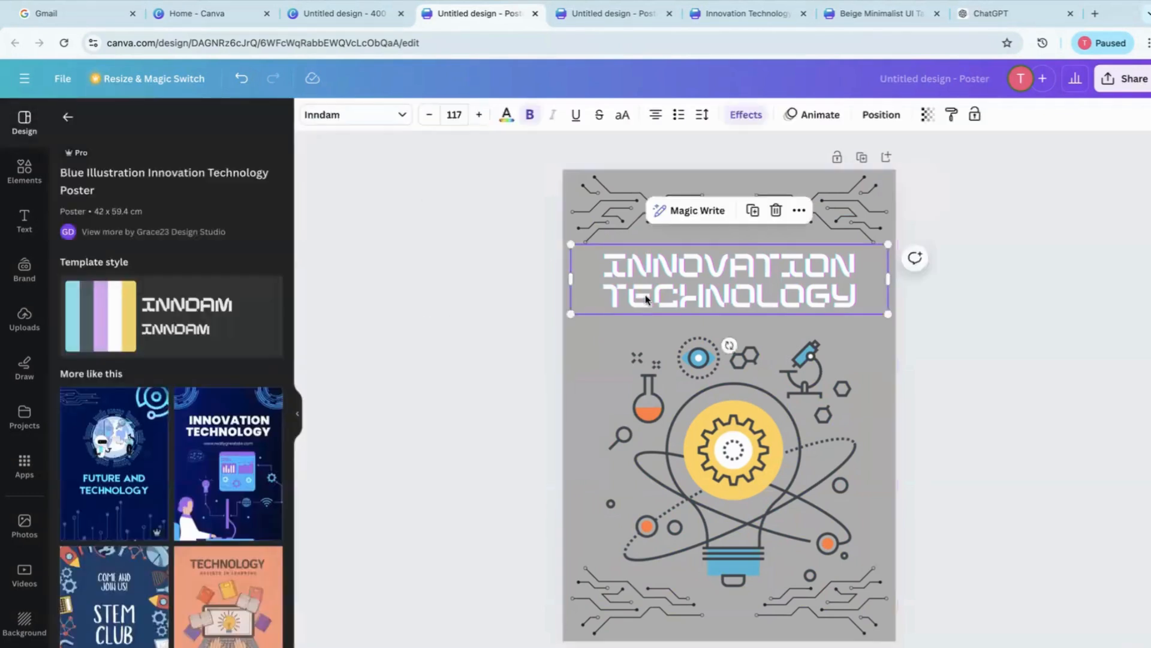
left_click(329, 116)
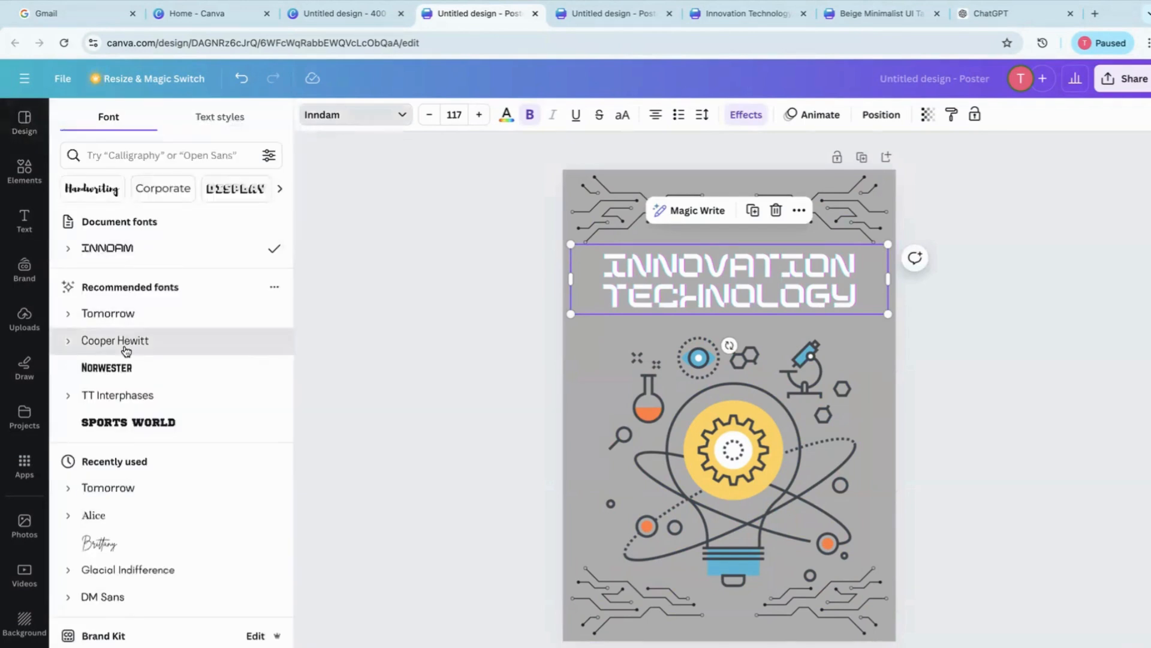
left_click(126, 347)
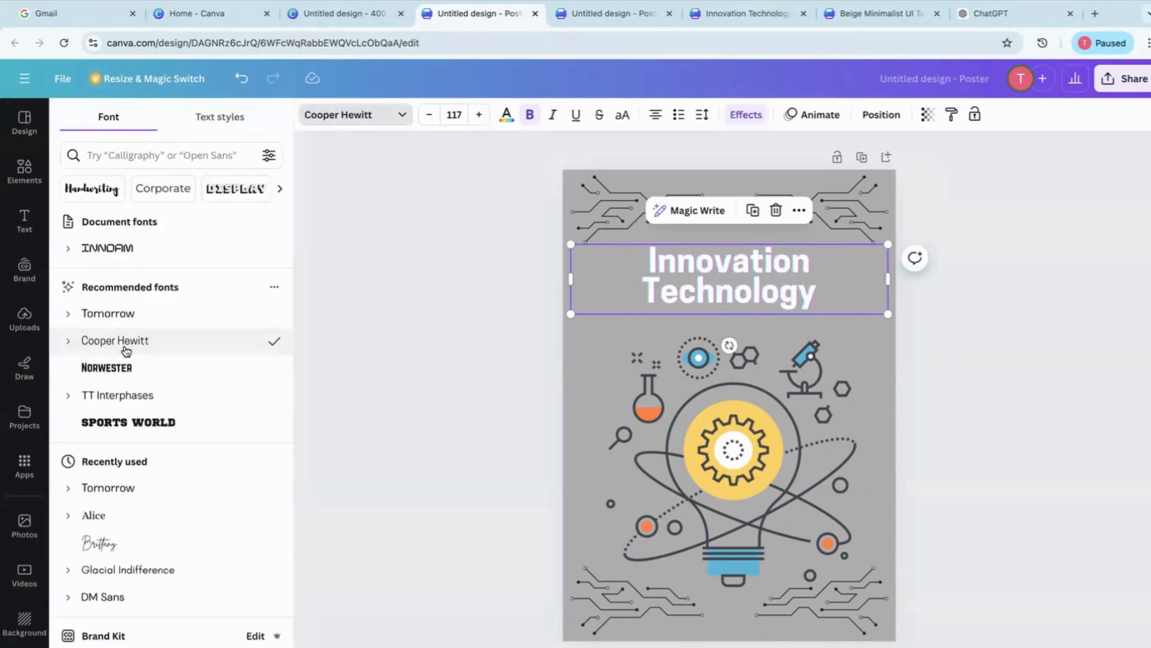
Change the Innovation Technology title's font to Norwester and set its size to 120
left_click(124, 373)
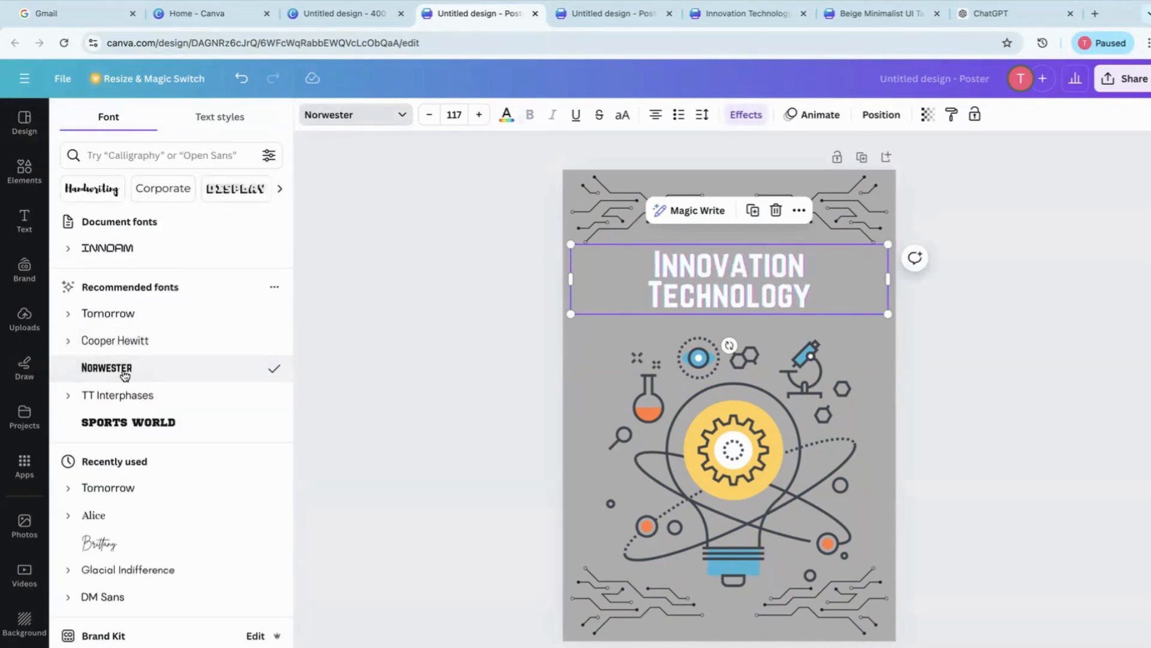
left_click(479, 116)
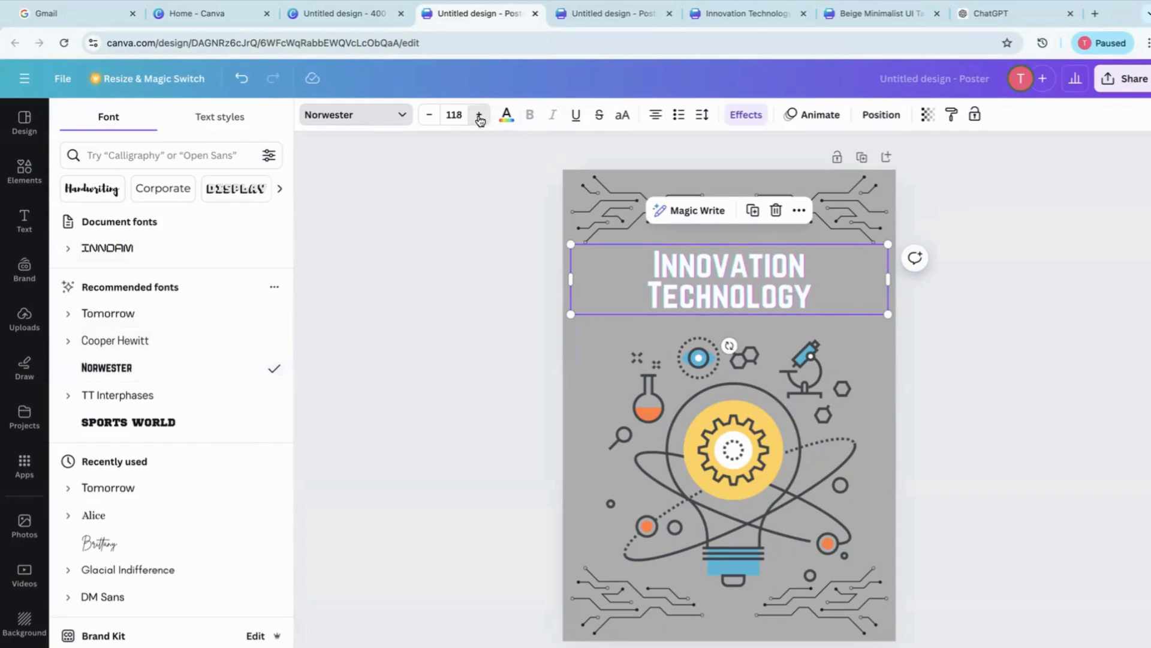
left_click(479, 116)
left_click(479, 116)
left_click(479, 117)
left_click(480, 116)
left_click(479, 116)
left_click(479, 116)
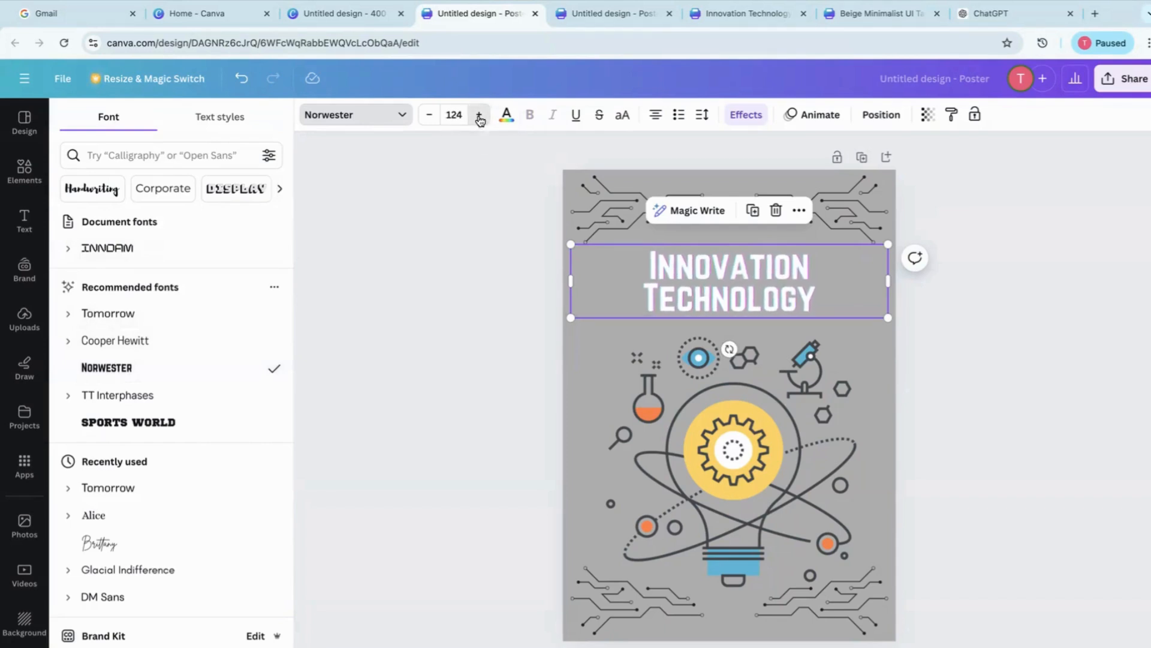
left_click(429, 117)
left_click(429, 117)
left_click(428, 117)
left_click(429, 117)
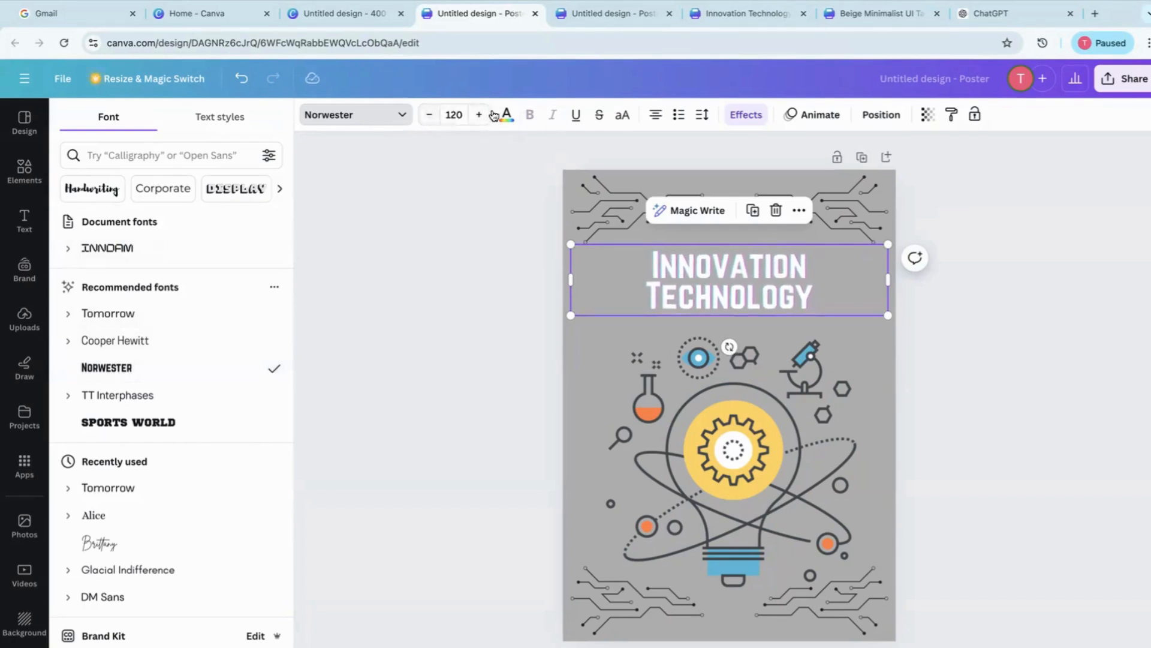
Try pink as the title's text color and set it to lime green from the default solid colors
left_click(507, 114)
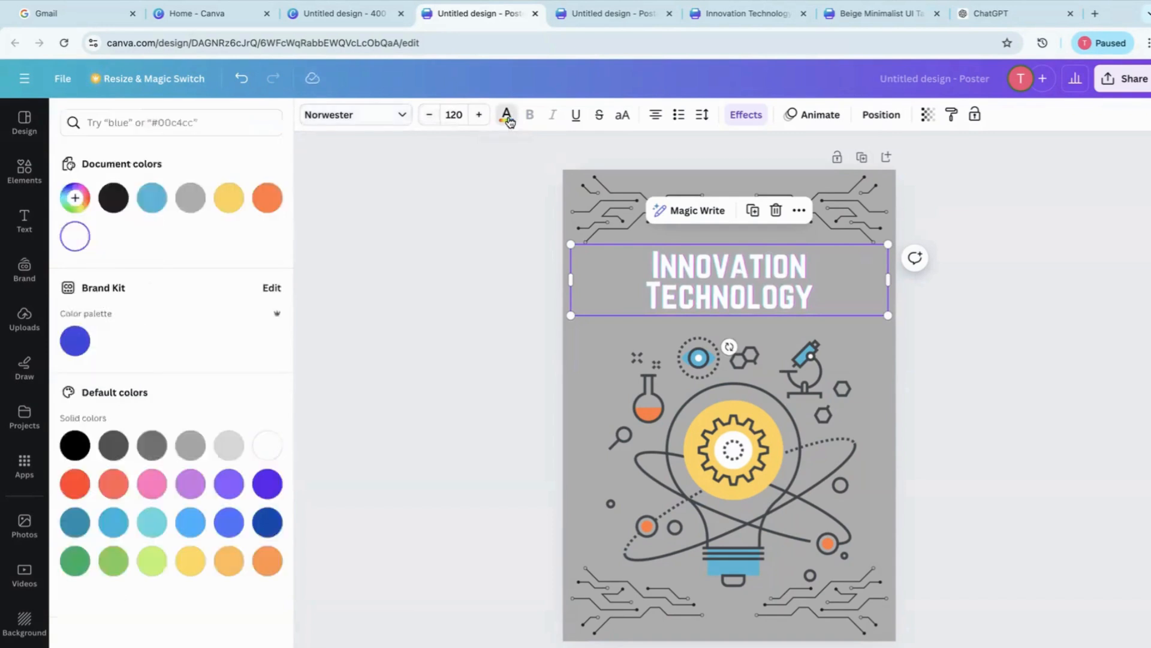
left_click(151, 492)
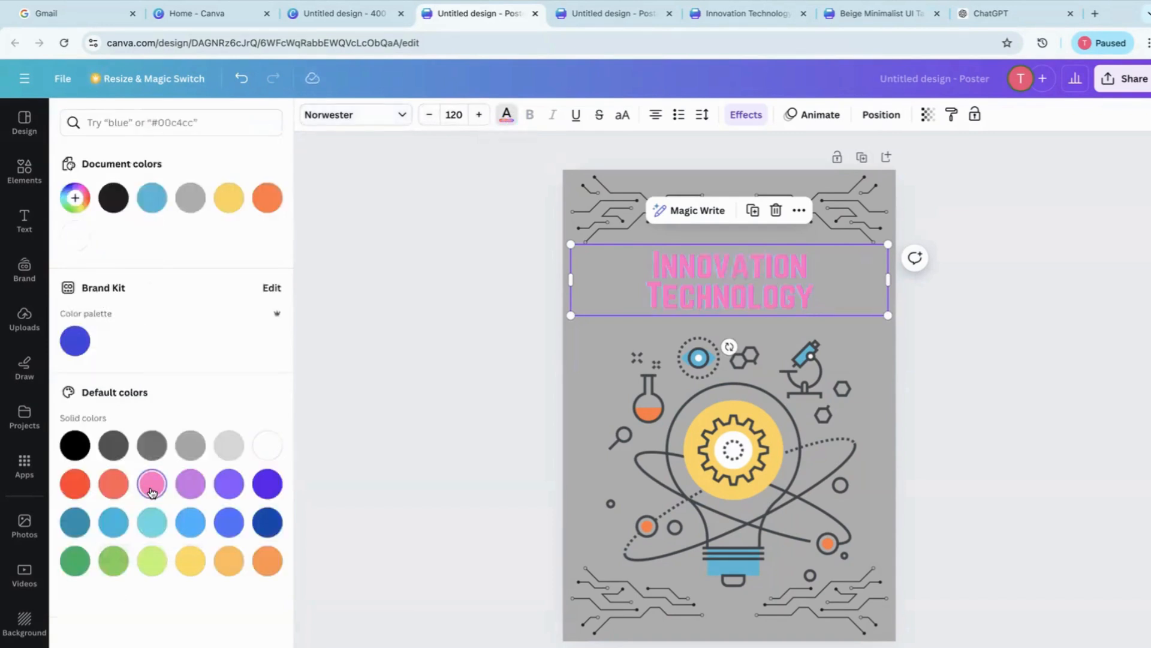
left_click(150, 563)
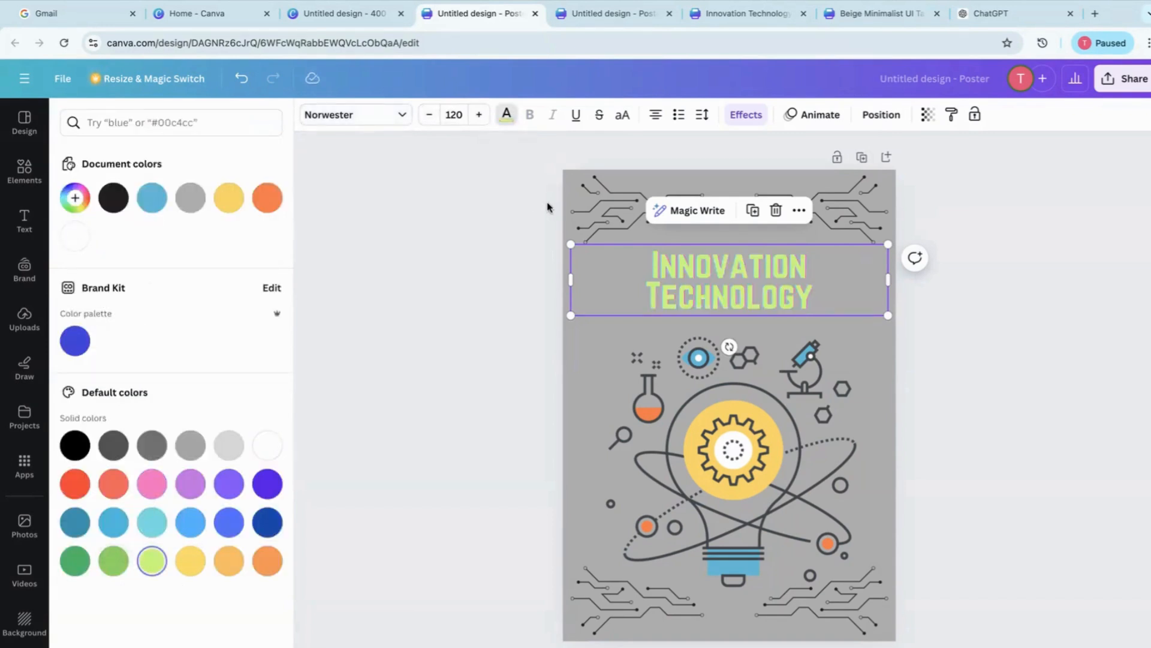
left_click(547, 172)
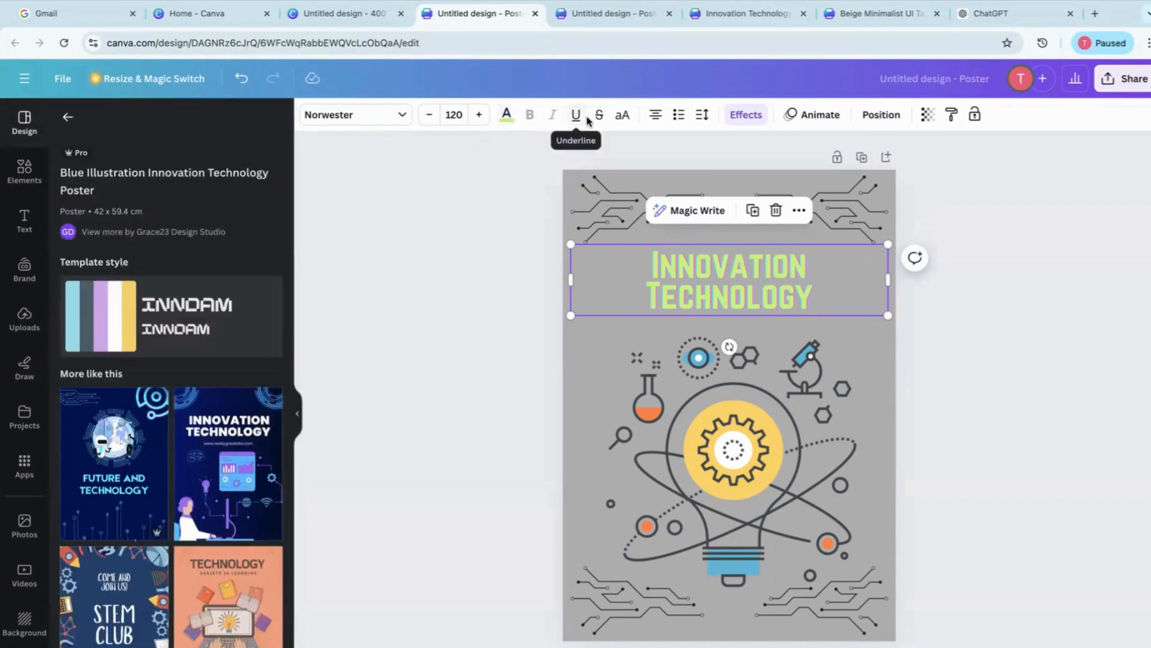
Try uppercase and the left and right alignments on the title, restoring its original case and centered alignment
left_click(624, 122)
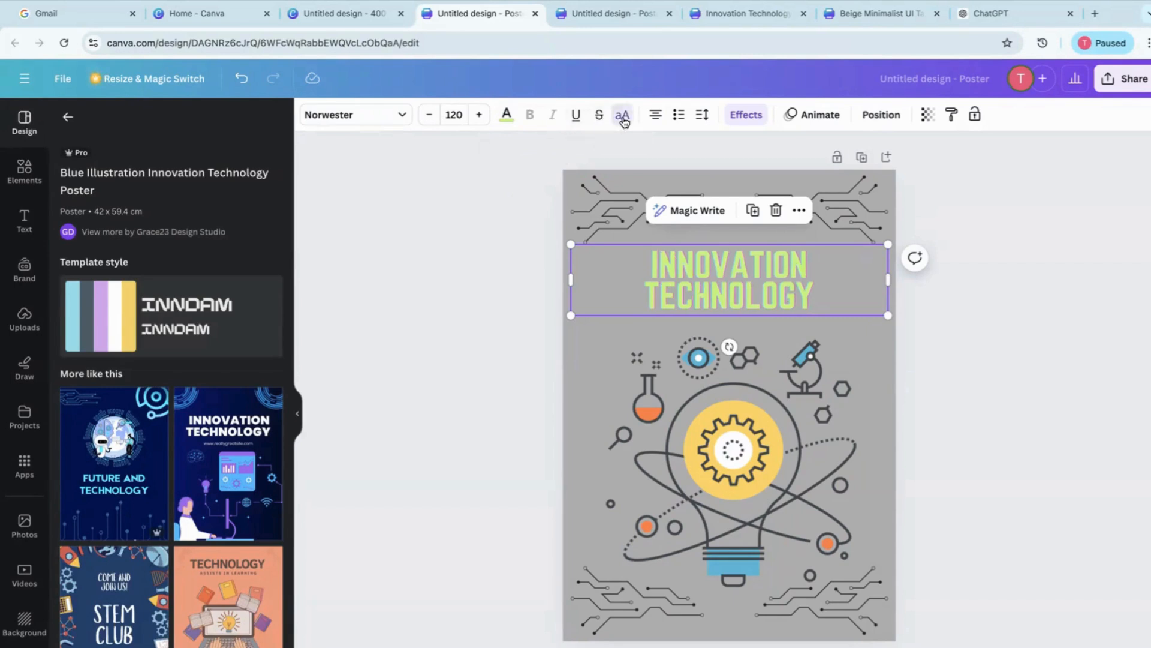
left_click(625, 122)
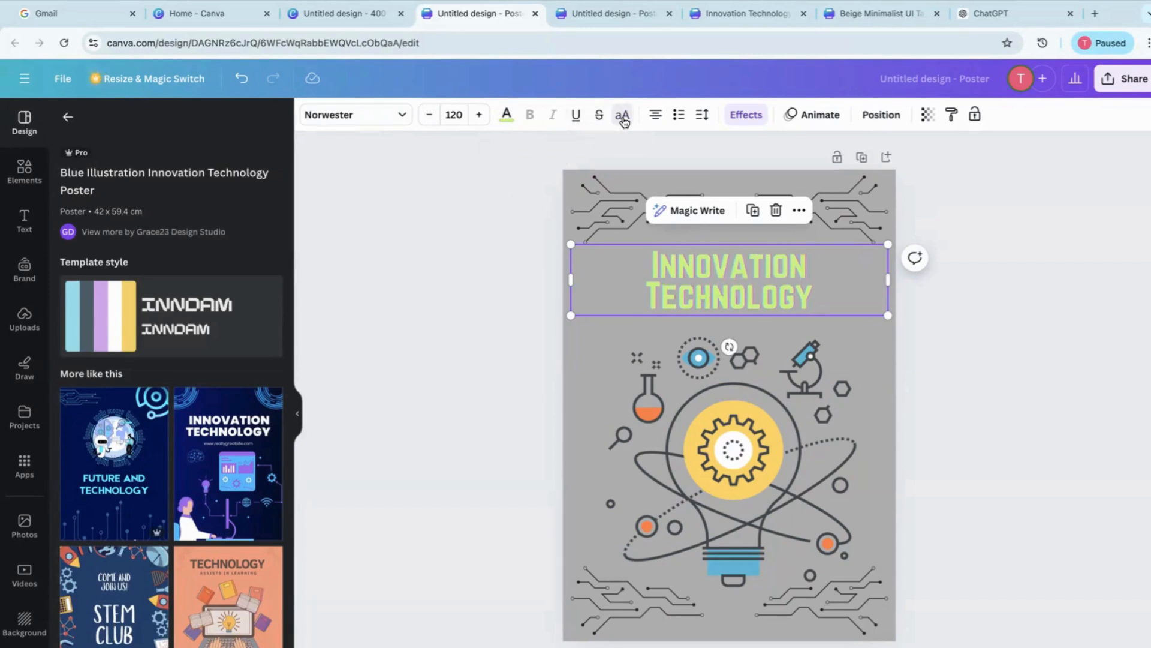
left_click(656, 120)
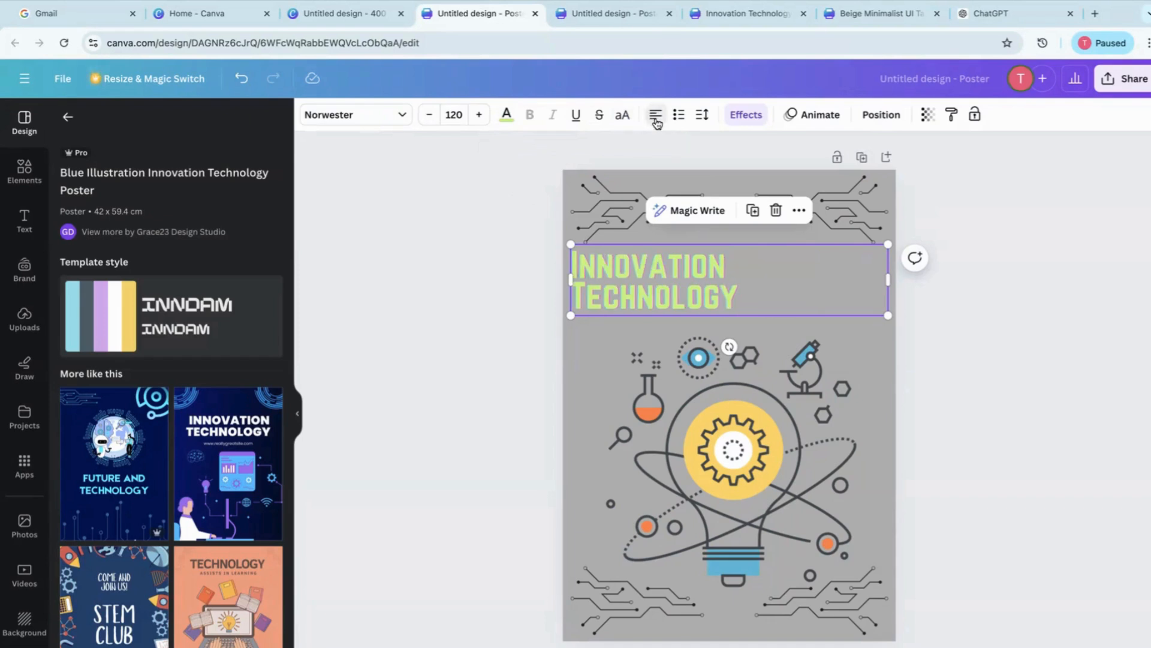
left_click(656, 119)
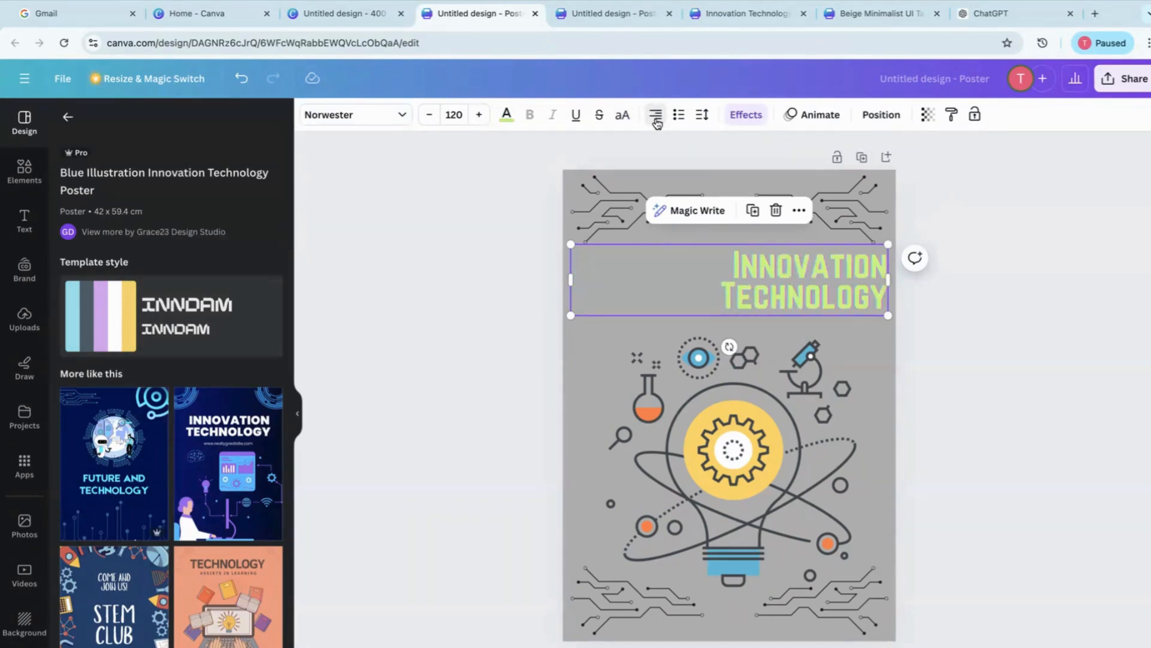
left_click(656, 120)
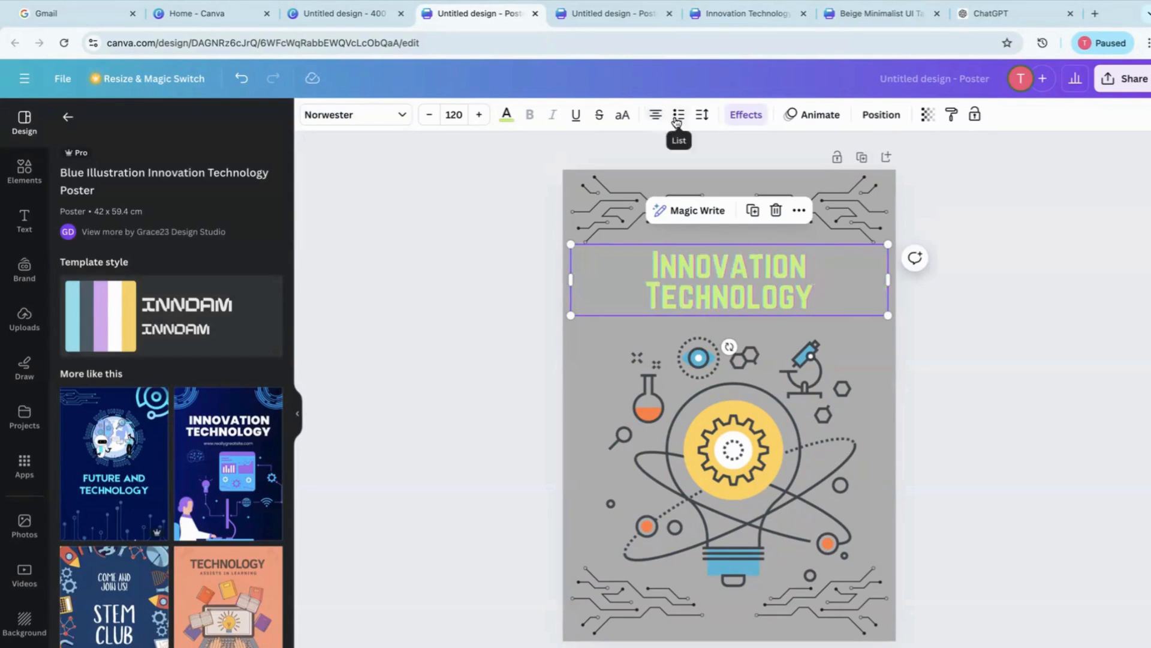
Cycle the title through the list formats, including numbered, and back to no list
left_click(677, 120)
left_click(677, 120)
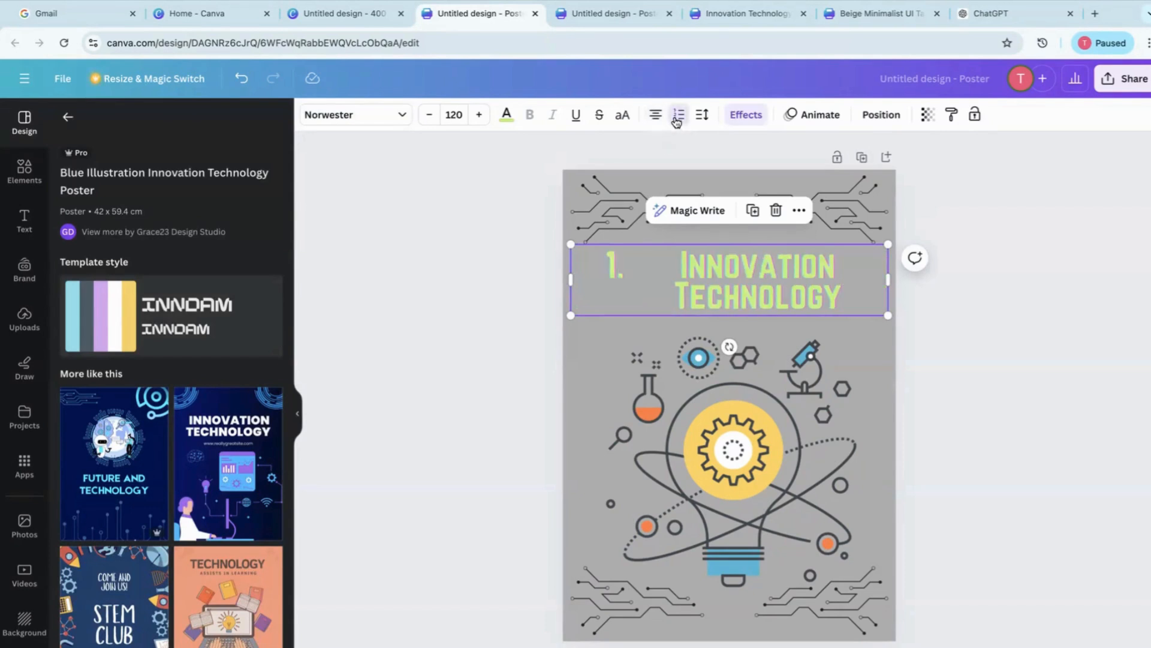
left_click(677, 120)
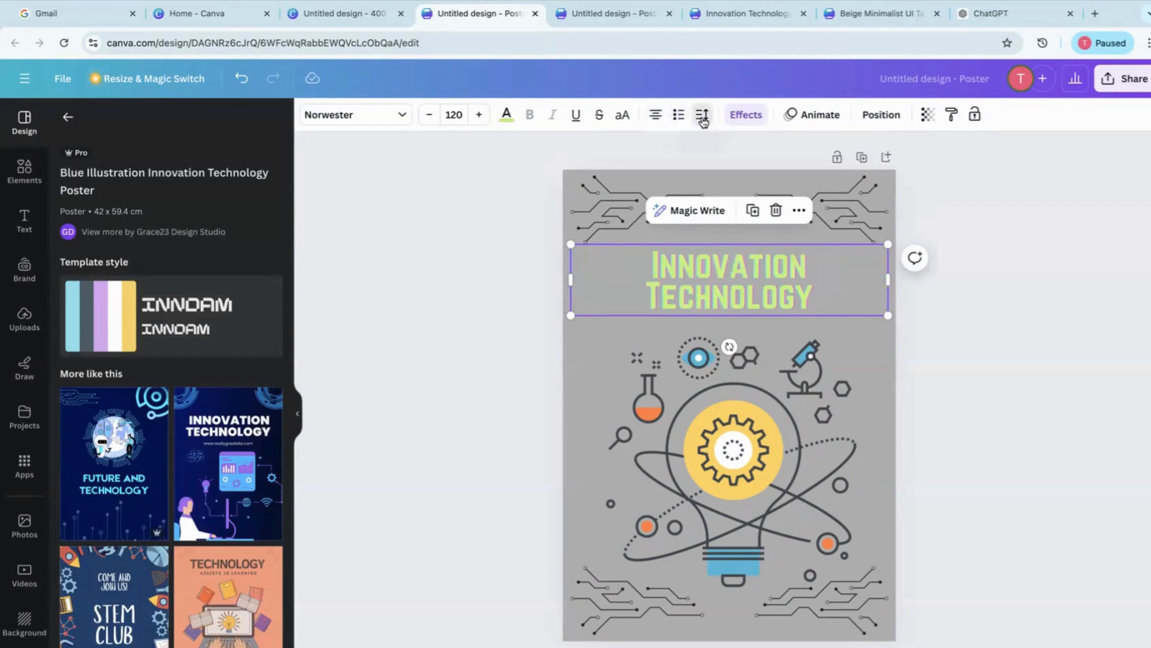
Set the title's line spacing to 0.94 in the spacing settings
left_click(701, 116)
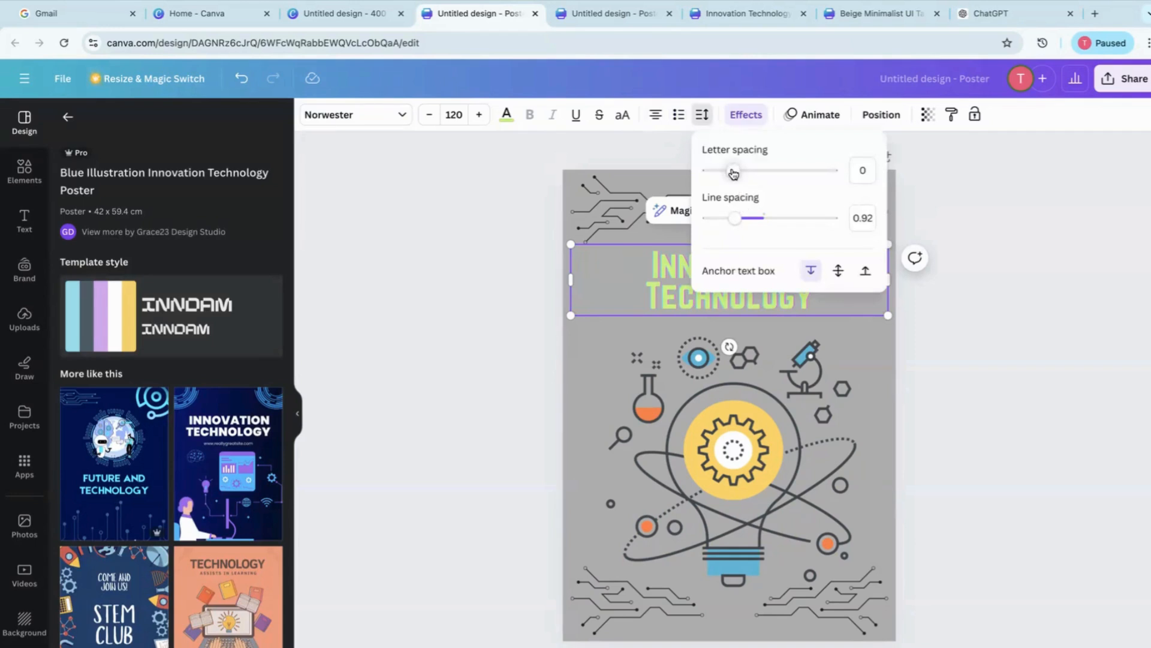
mouse_move(738, 224)
left_mouse_down()
mouse_move(755, 224)
mouse_move(721, 226)
mouse_move(736, 226)
left_mouse_up()
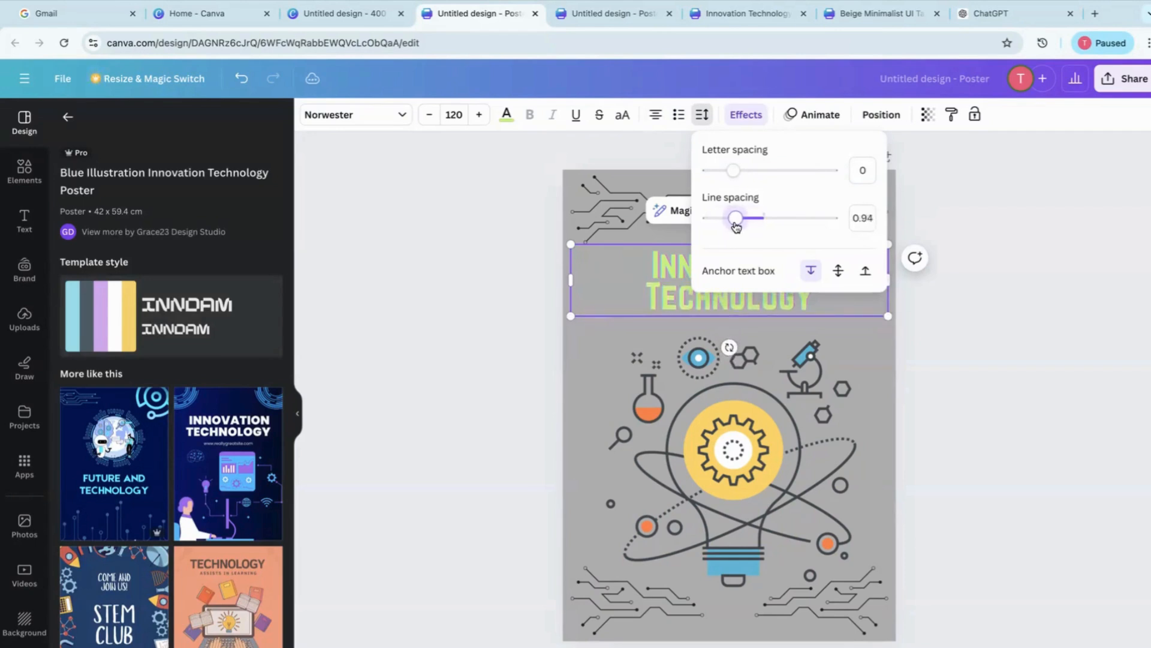
left_click(474, 278)
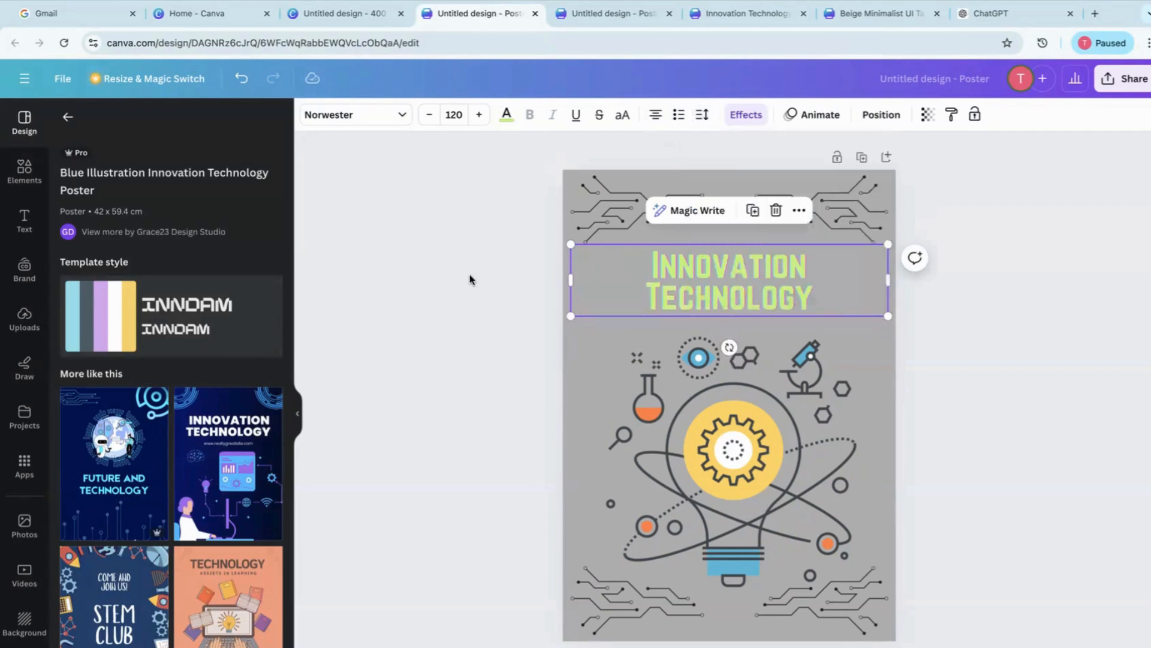
Try the Hollow text effect with reduced thickness on the title, and apply the Echo effect with a slightly adjusted offset
left_click(749, 120)
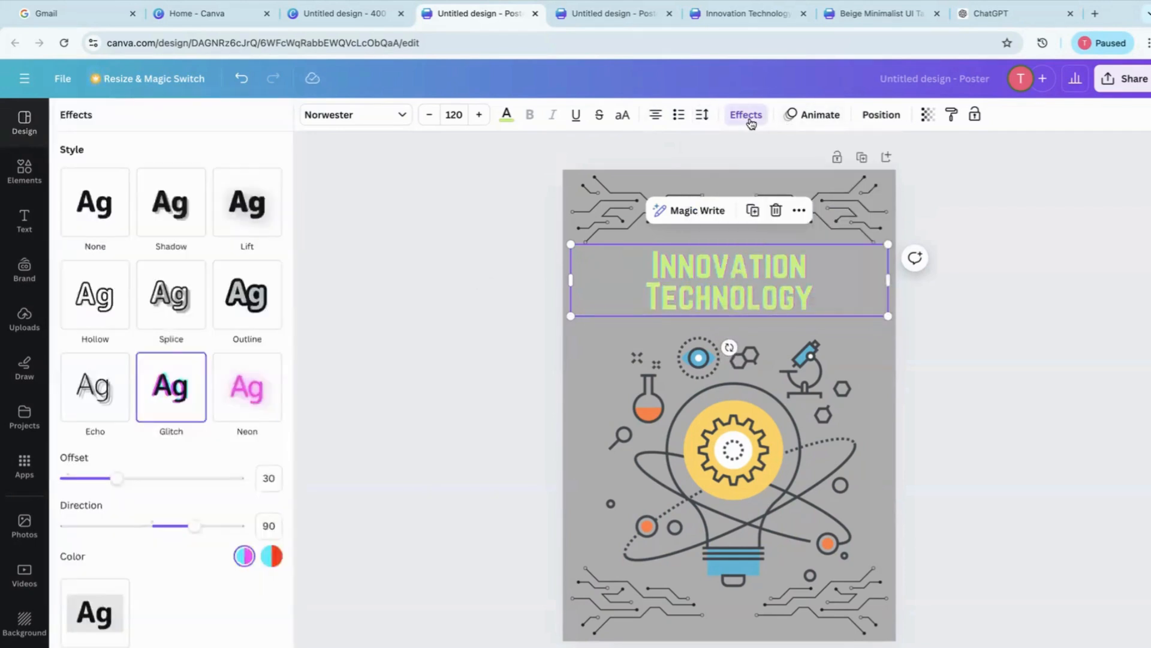
left_click(96, 319)
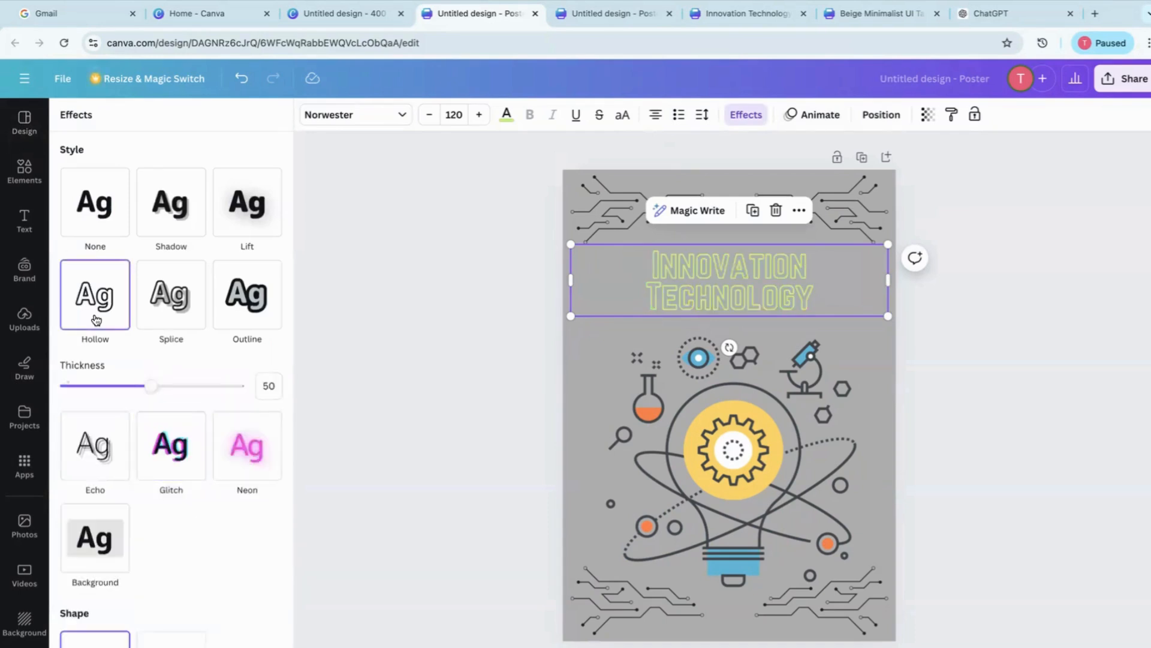
mouse_move(149, 384)
left_mouse_down()
mouse_move(188, 387)
mouse_move(103, 387)
mouse_move(161, 386)
mouse_move(137, 386)
left_mouse_up()
left_click(98, 445)
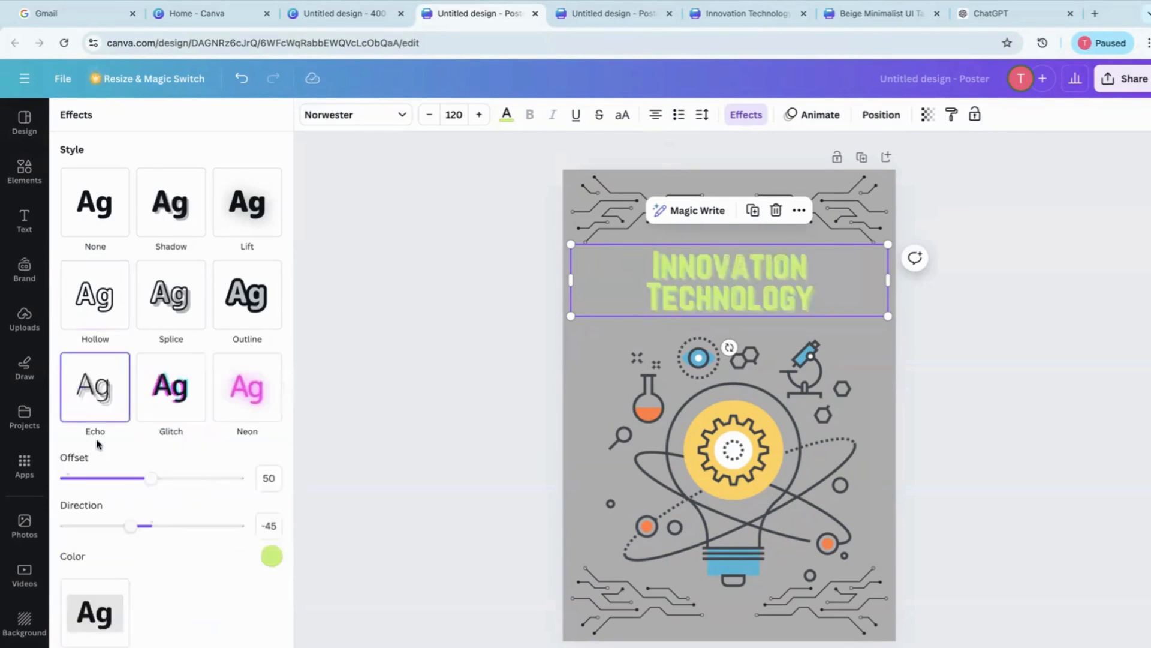
mouse_move(152, 484)
left_mouse_down()
mouse_move(180, 484)
mouse_move(100, 483)
mouse_move(154, 479)
left_mouse_up()
Try the Pop, Rise and Fade text animations on the title and apply the Pan animation on enter
left_click(819, 119)
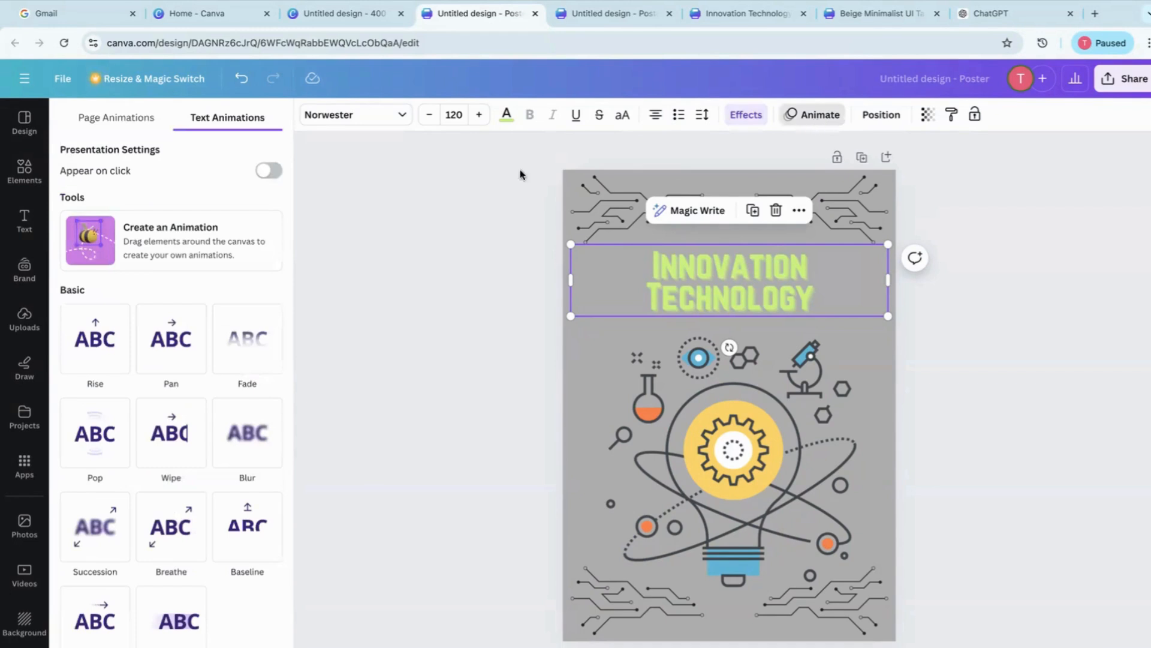
left_click(92, 465)
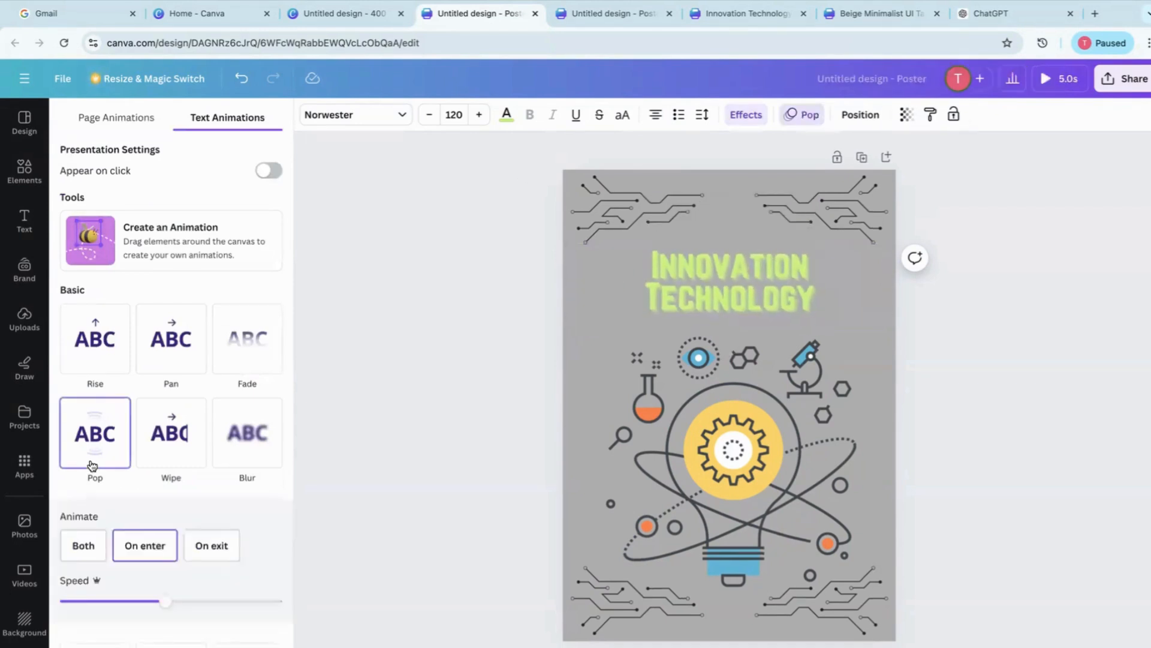
left_click(89, 364)
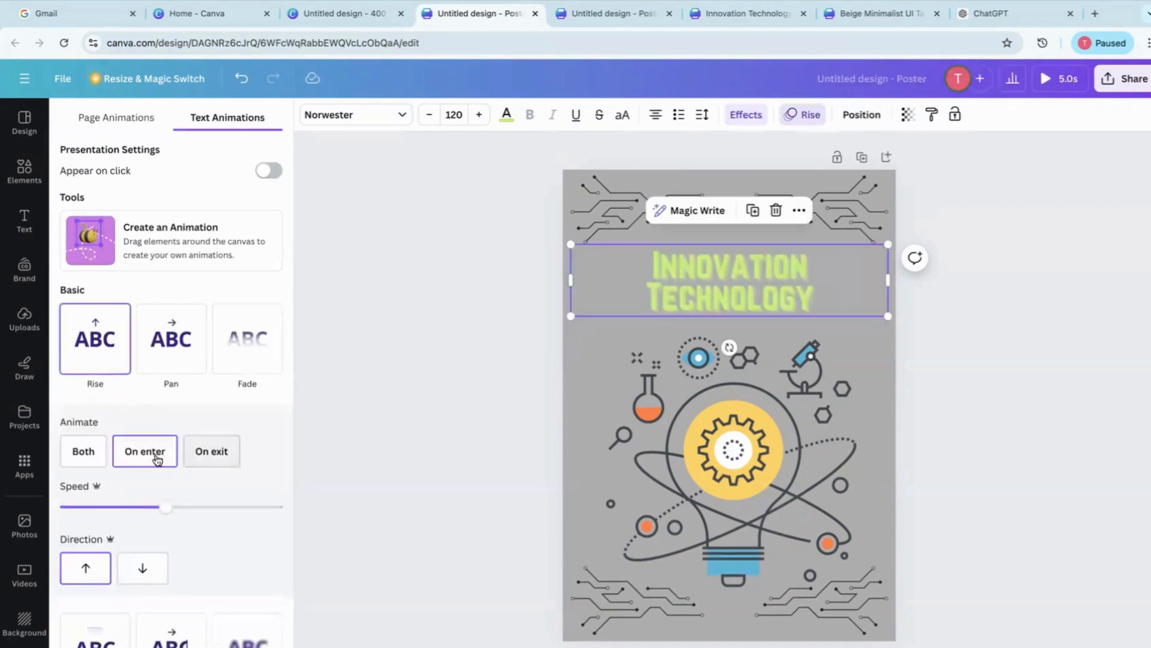
left_click(242, 361)
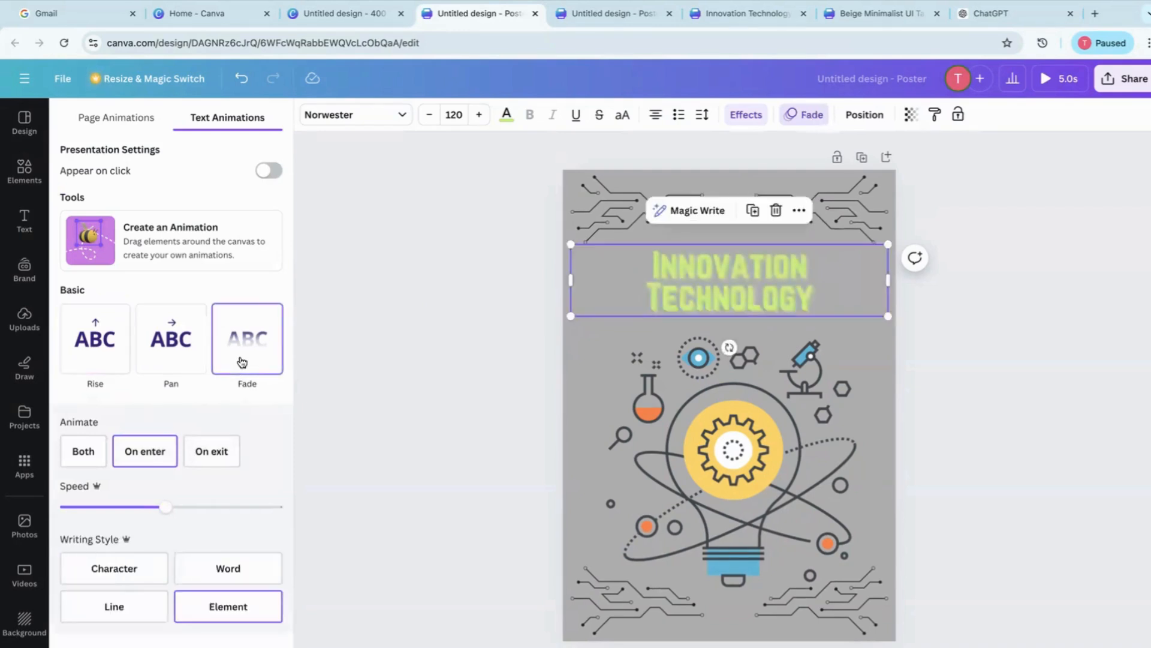
left_click(171, 363)
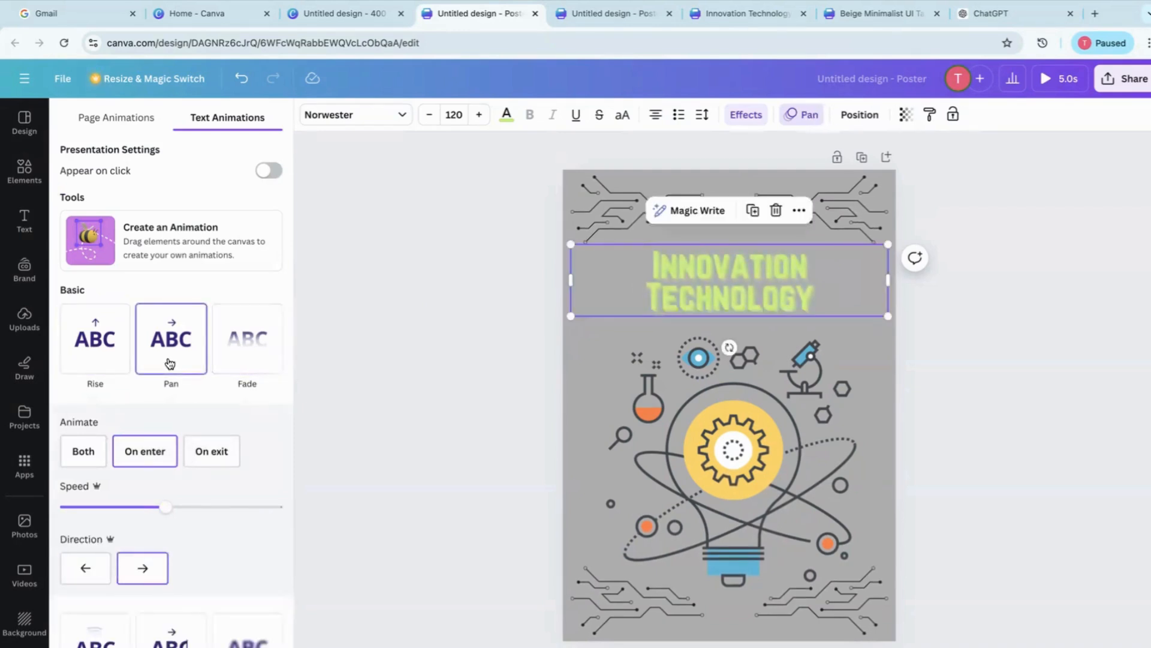
Look at the title's position and arrangement options, and at the library of design elements
left_click(860, 115)
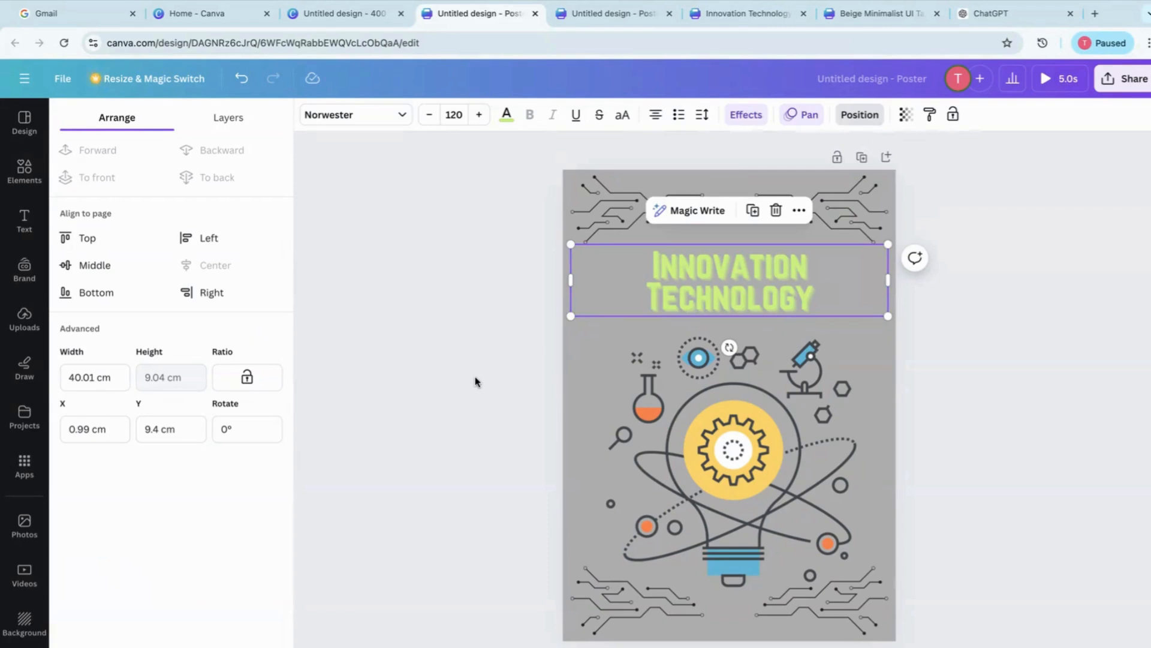
left_click(21, 175)
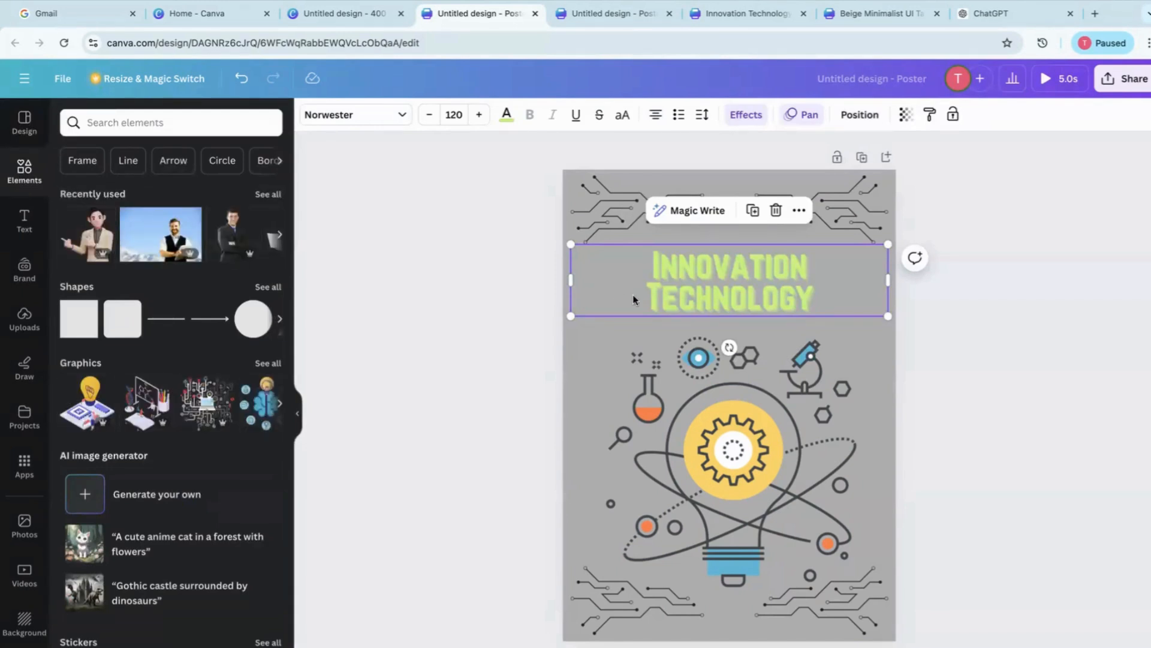
double_click(618, 289)
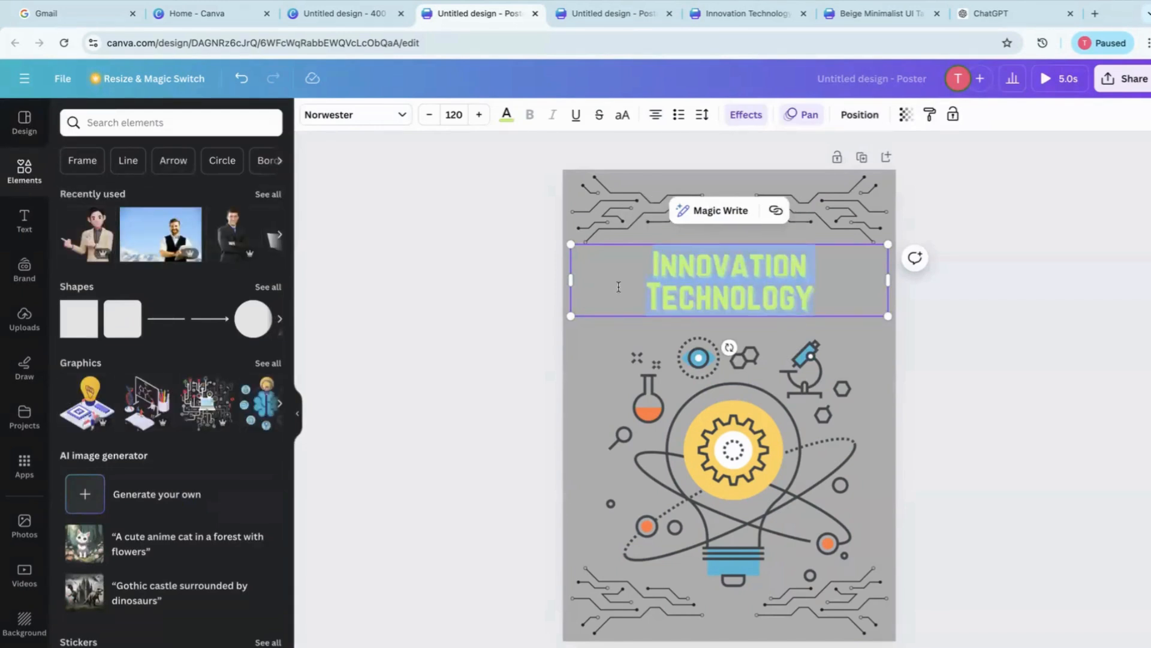
left_click(597, 352)
Lock the Innovation Technology title and try to edit and move its text box
left_click(801, 281)
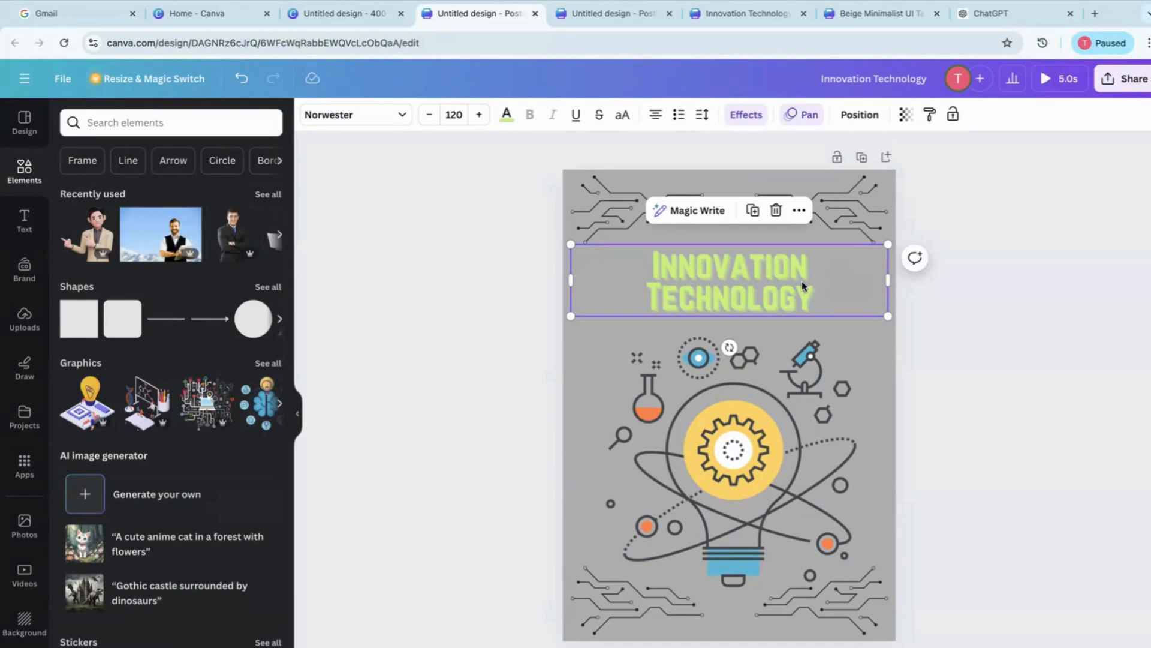
left_click(957, 118)
double_click(833, 307)
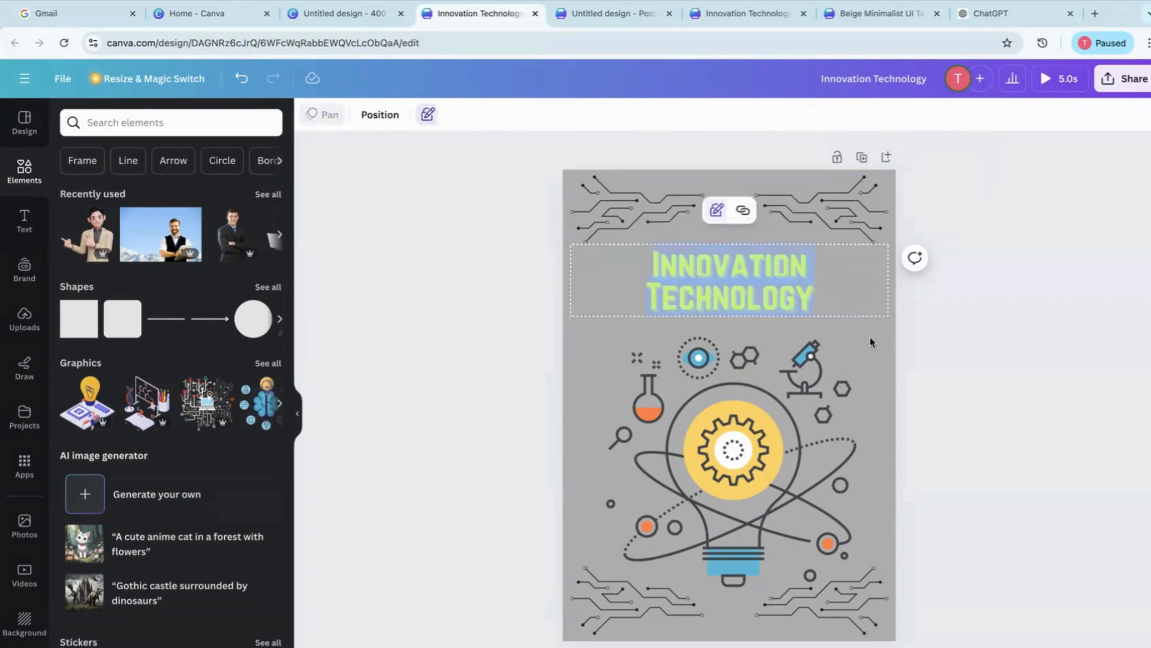
left_click(862, 356)
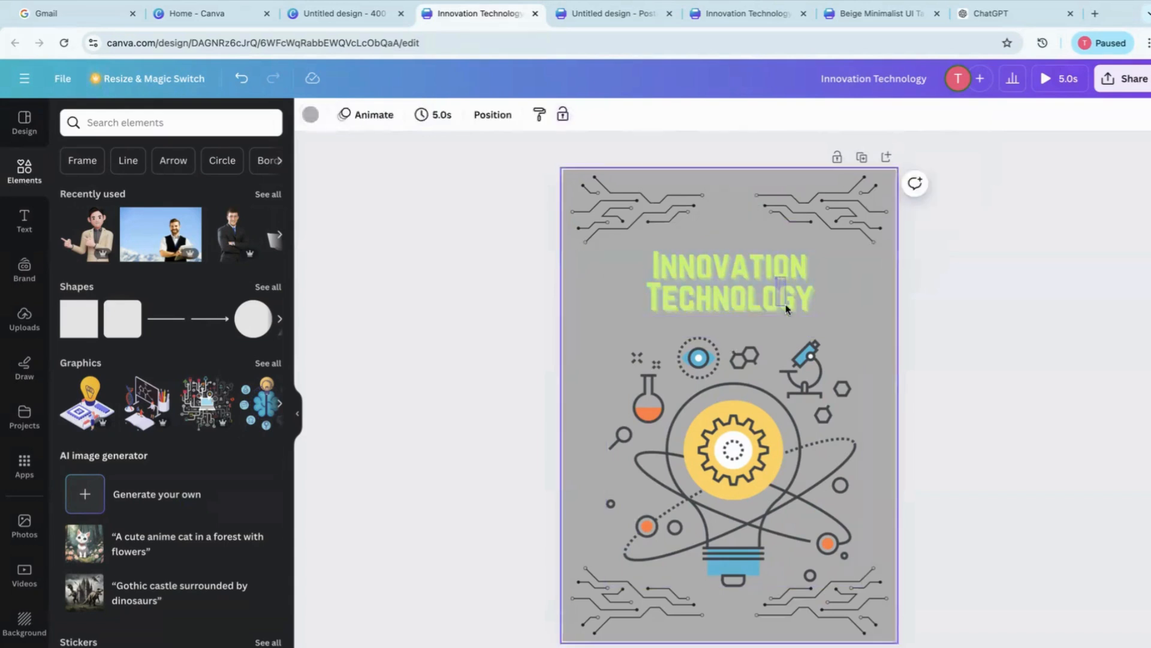
left_click(627, 286)
Move the light bulb illustration slightly to the left on the poster and select the locked title
left_click(660, 455)
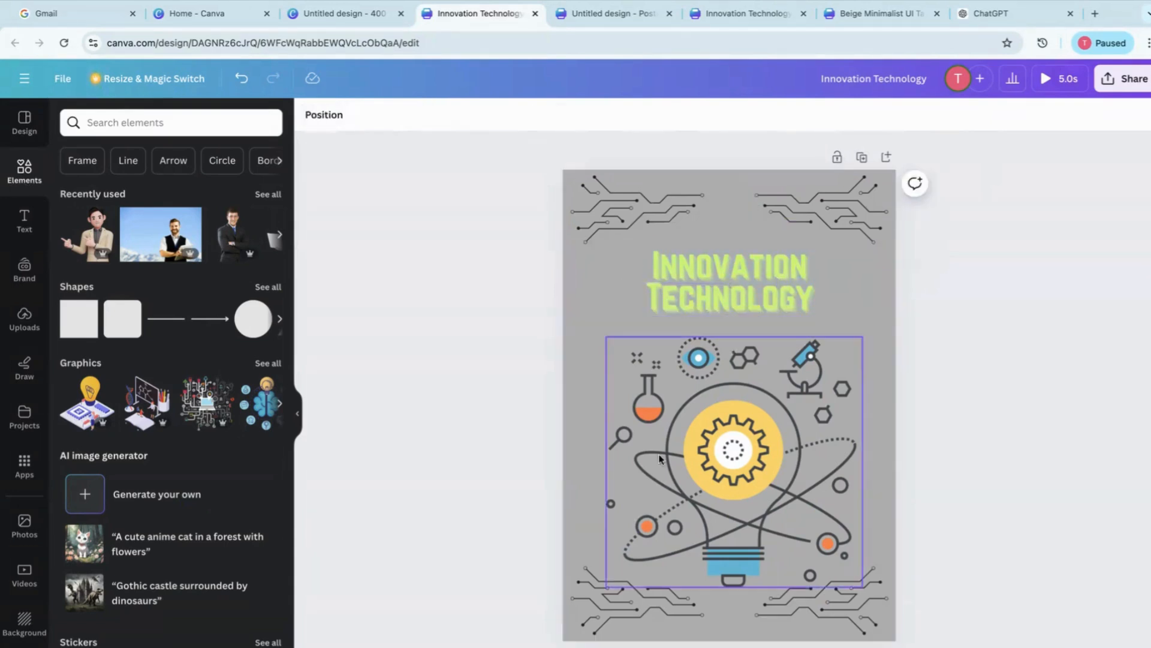
left_click_drag(660, 452, 694, 459)
left_click(660, 276)
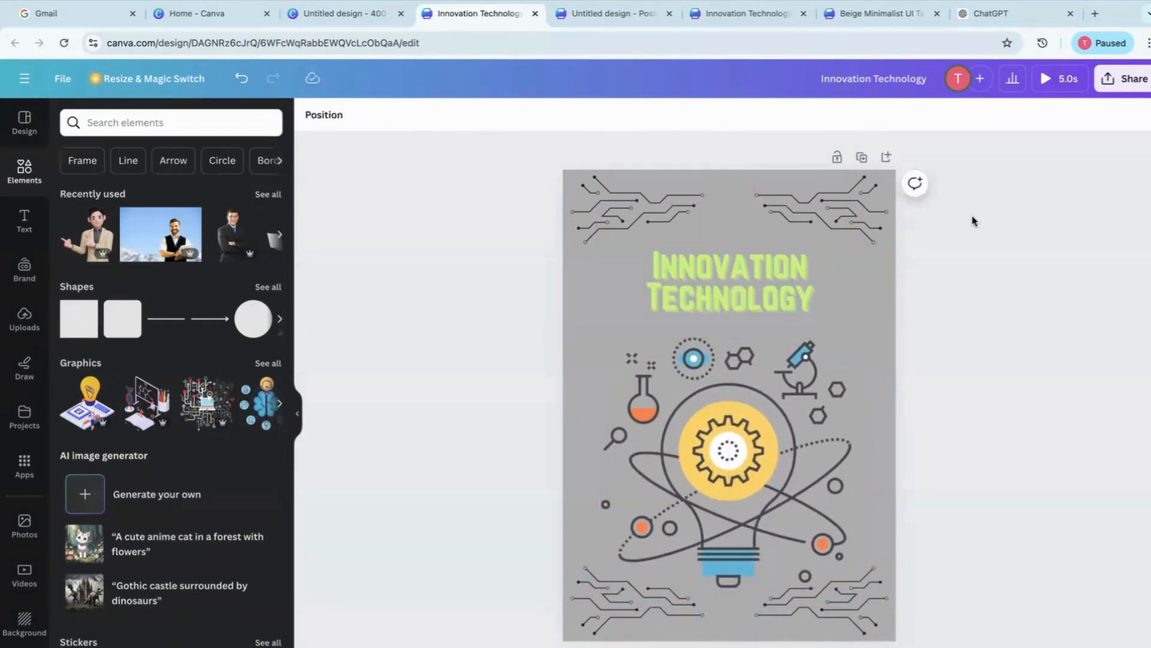
left_click(775, 279)
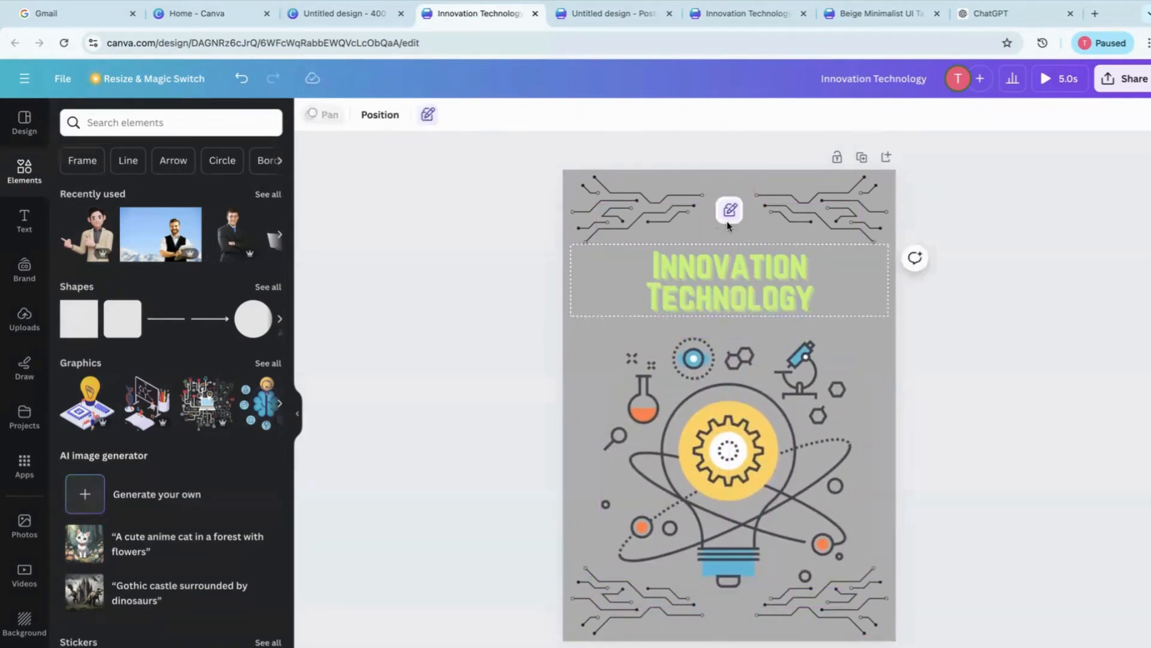
Unlock the Innovation Technology title and try to move its text box slightly to the left
left_click(731, 216)
left_click(728, 223)
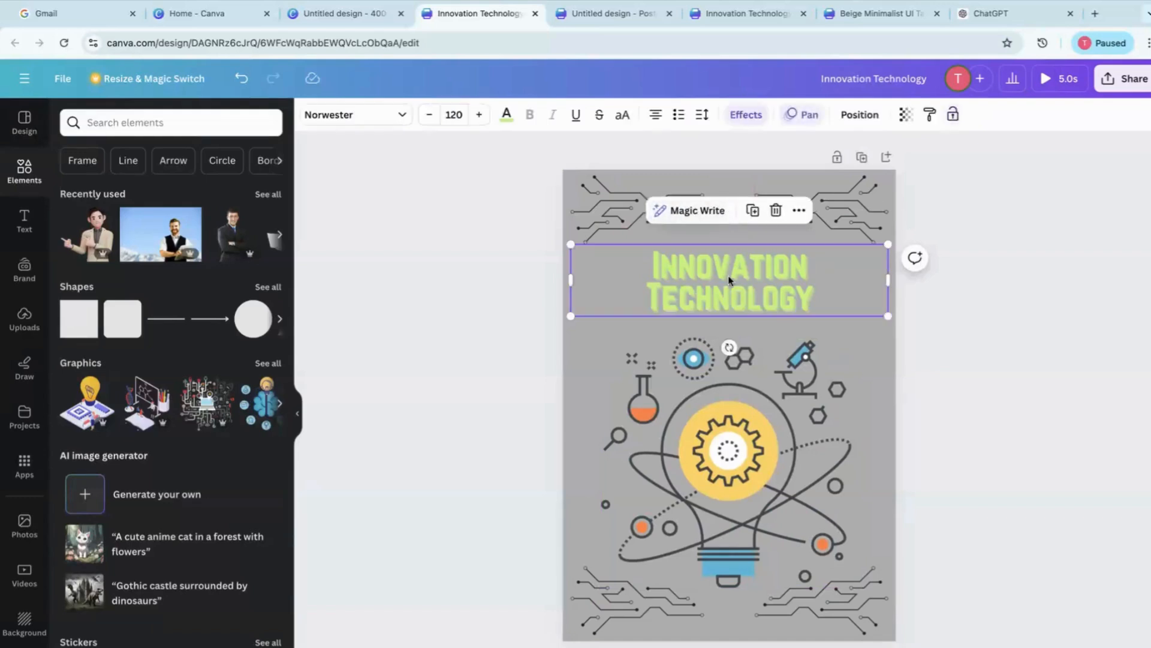
mouse_move(730, 278)
left_mouse_down()
mouse_move(665, 270)
mouse_move(735, 282)
mouse_move(721, 278)
left_mouse_up()
Look at the poster template's style and similar designs, return to the elements library and select the poster's lower-left circuit graphic
left_click(24, 122)
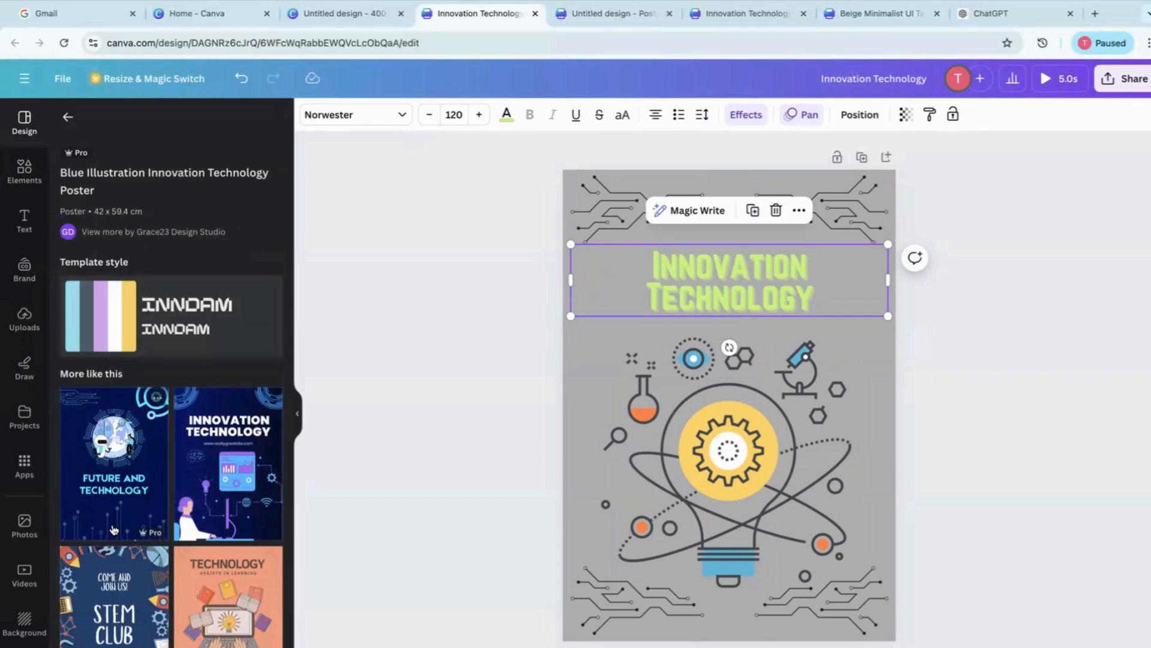
left_click(25, 171)
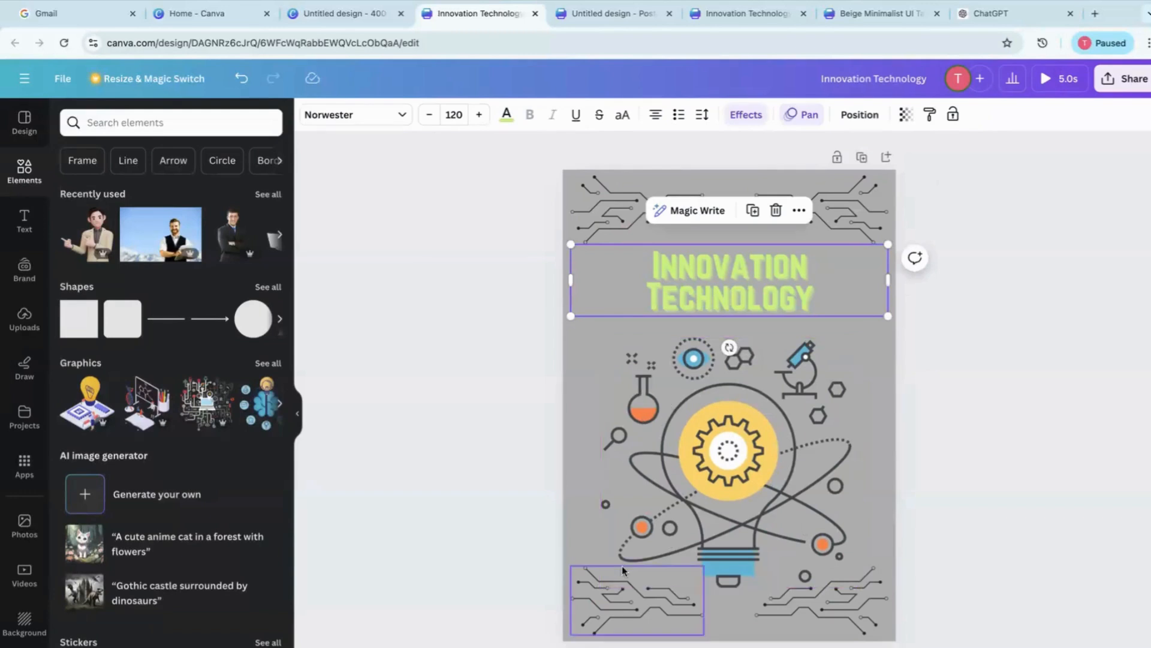
left_click(613, 605)
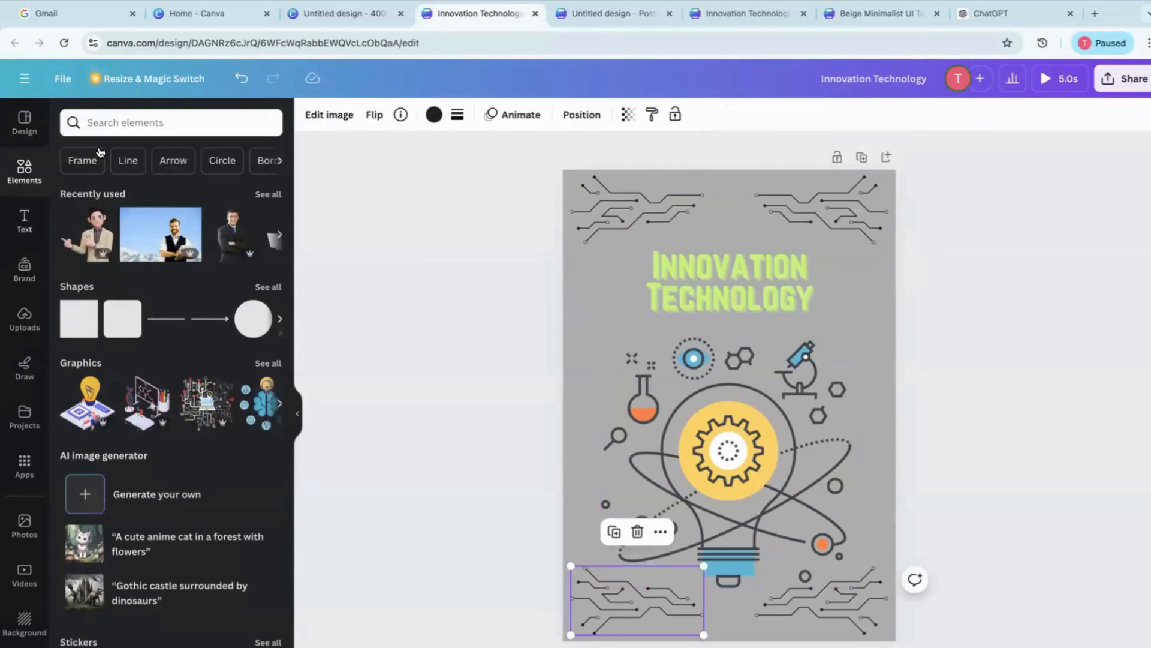
Search the elements library for "technology desgin" and look through the mixed results
left_click(131, 123)
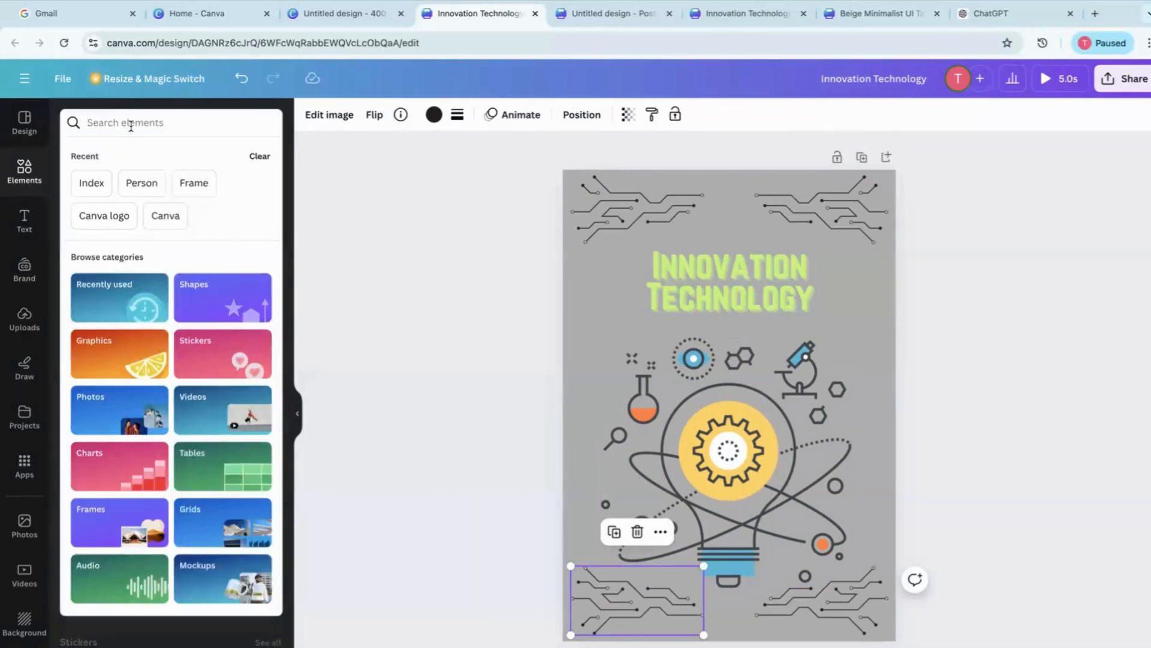
type("techn")
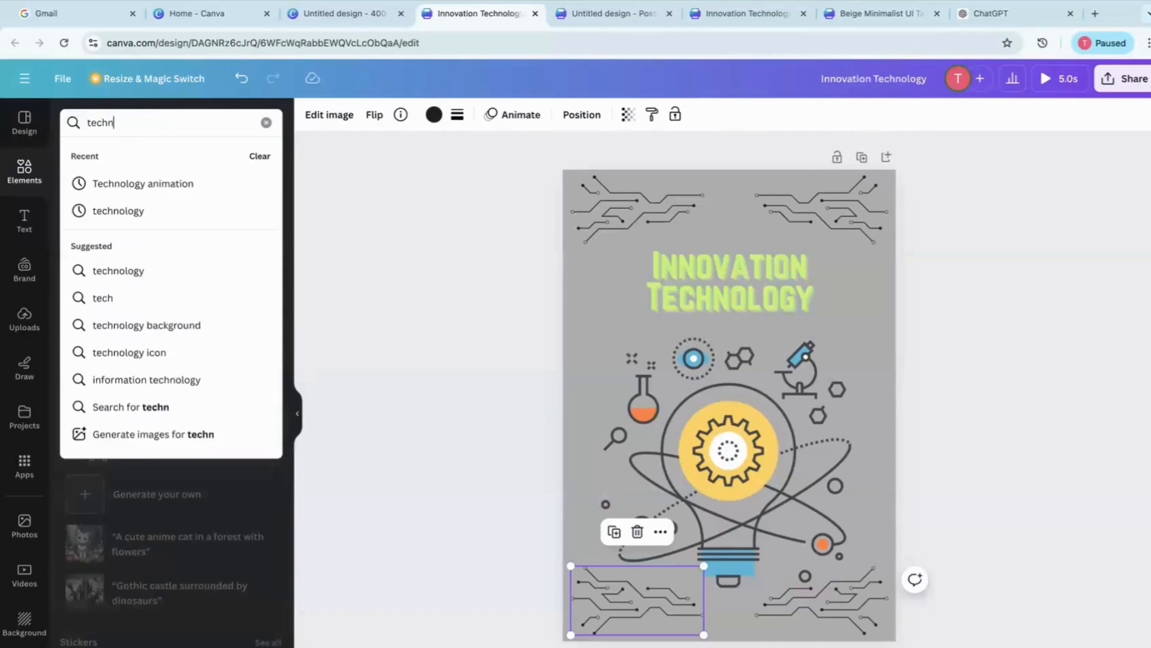
type("ology")
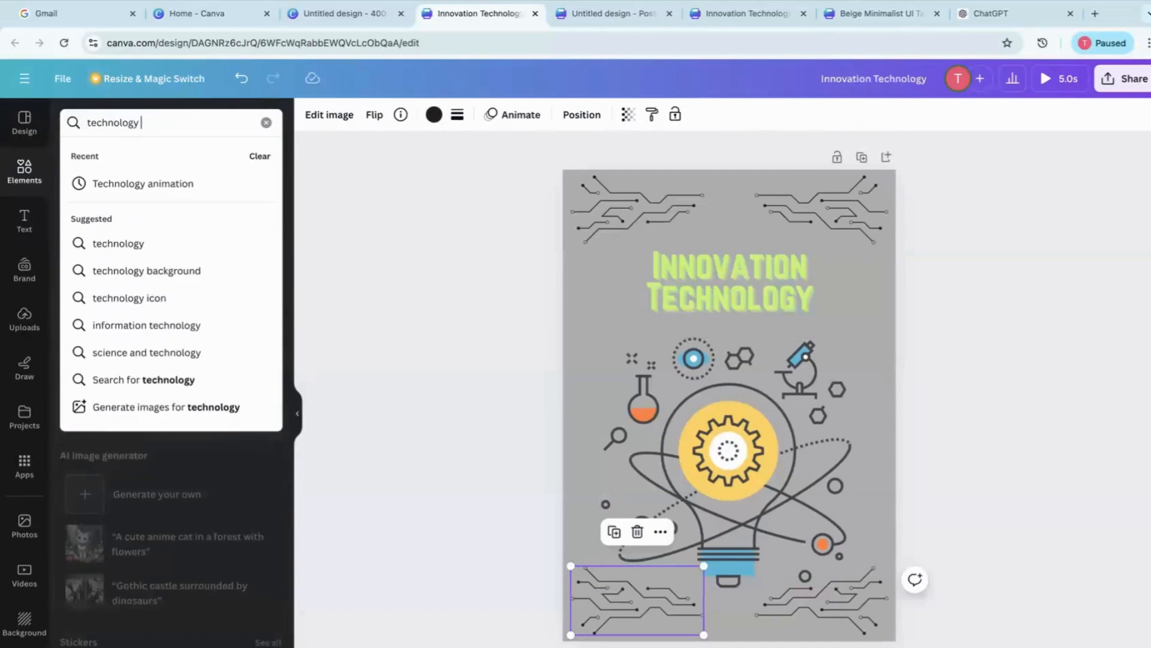
type(" desgin")
key("Return")
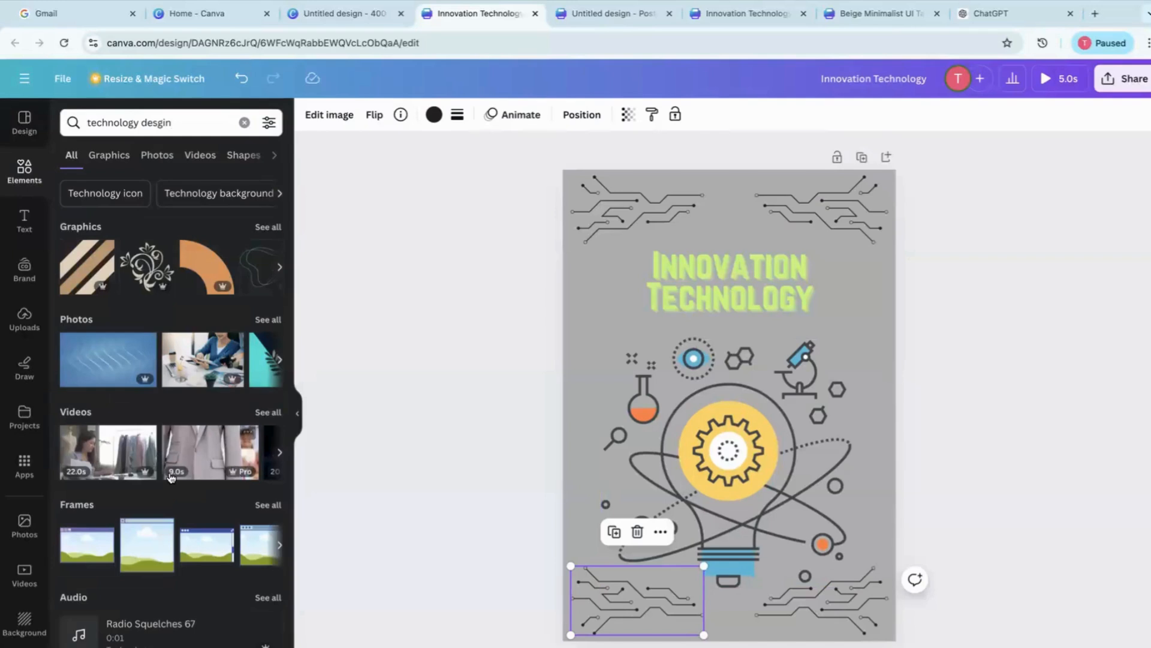
scroll(160, 483, "down", 2)
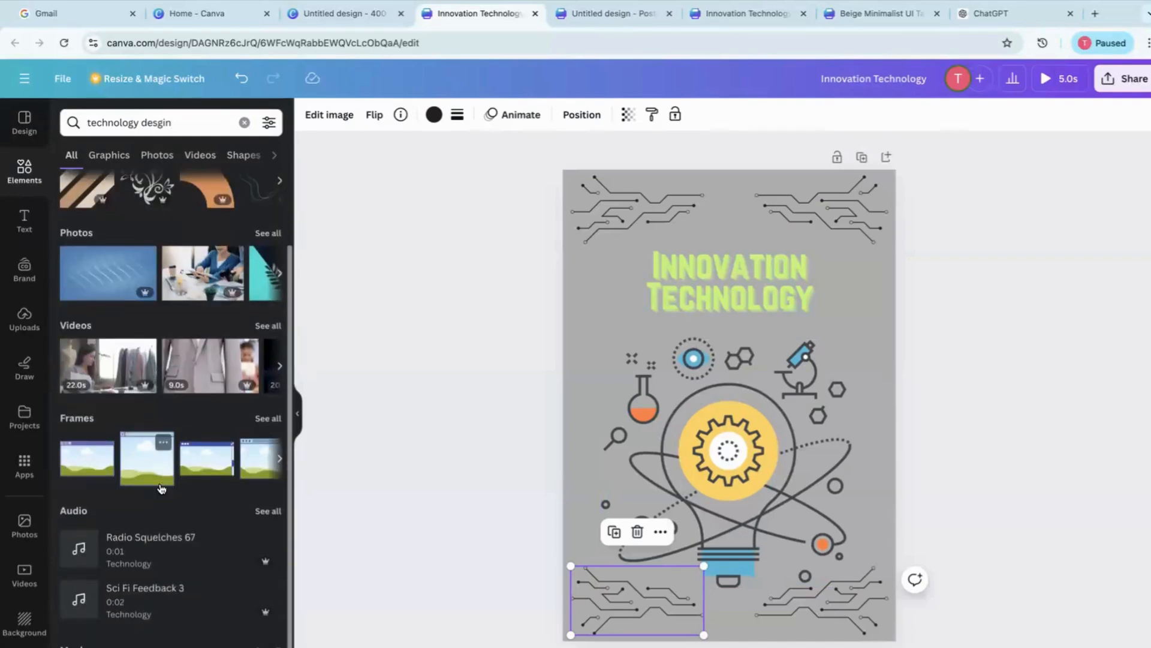
scroll(168, 221, "up", 3)
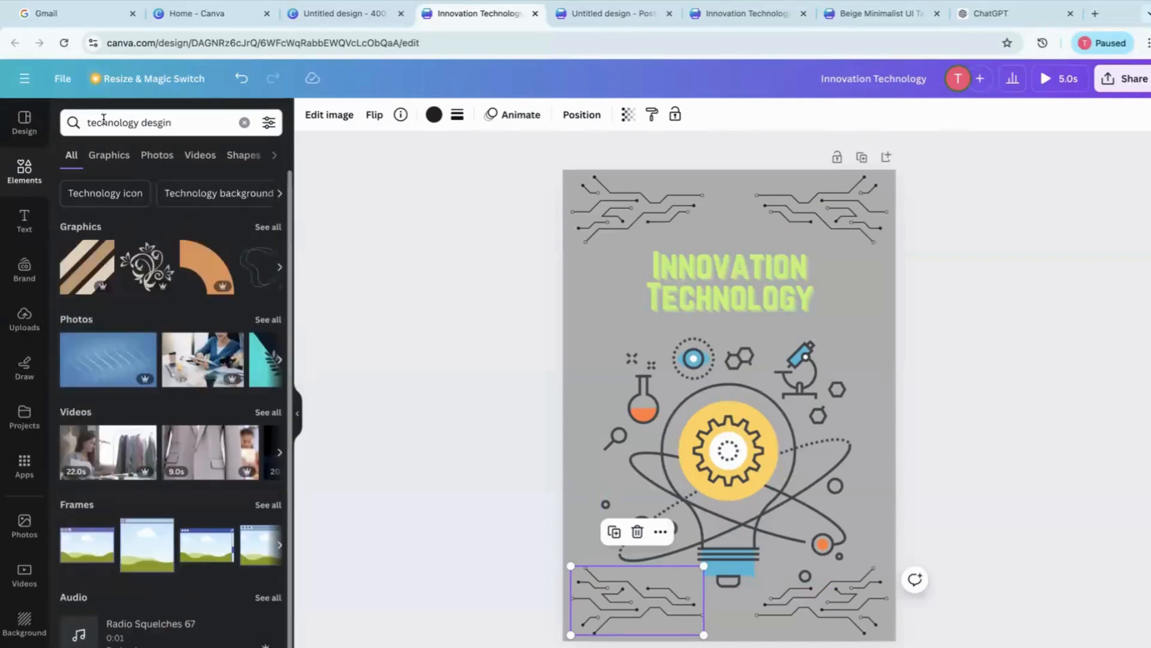
Look at the graphics, photos, videos and audio results of the element search one after another
left_click(108, 157)
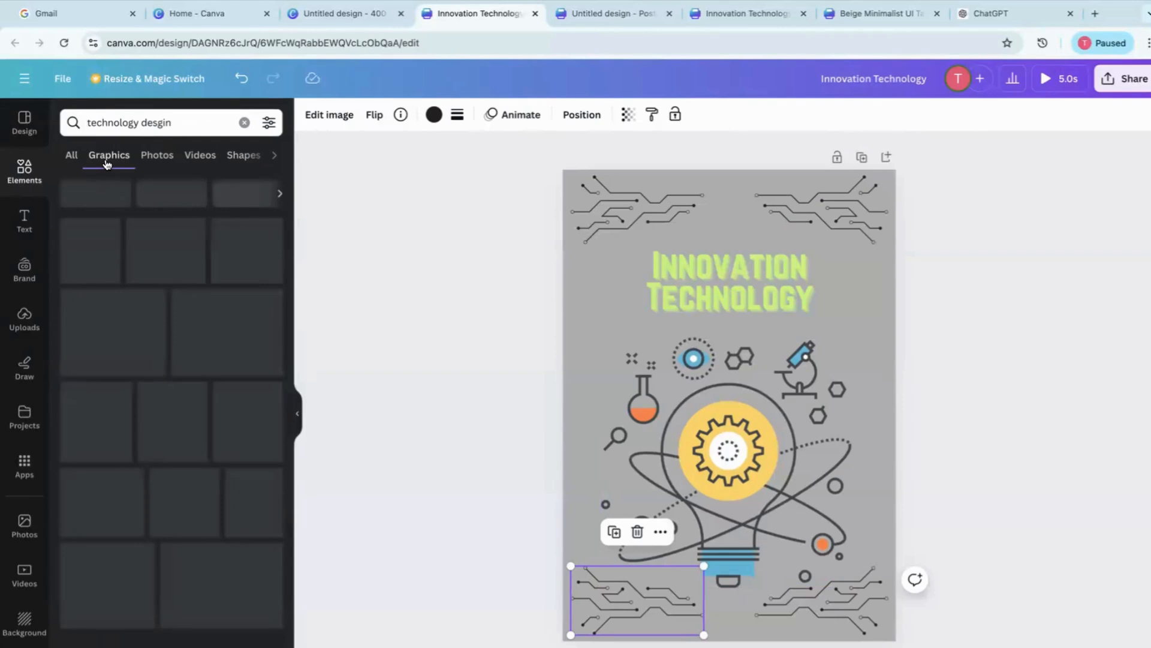
left_click(147, 158)
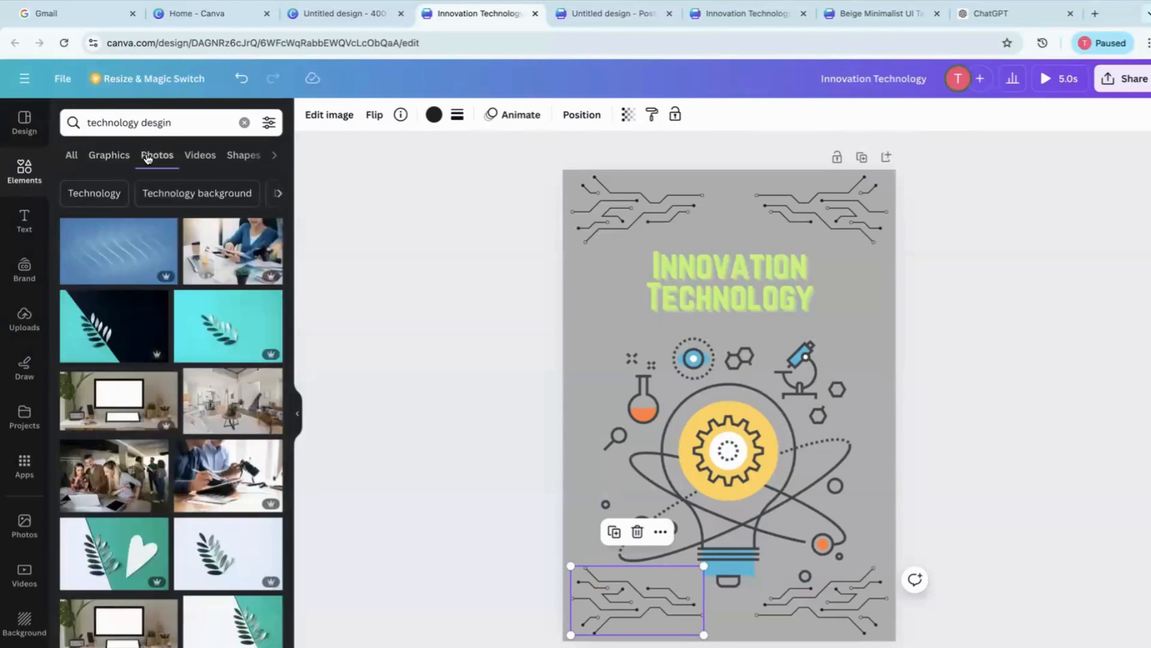
left_click(199, 155)
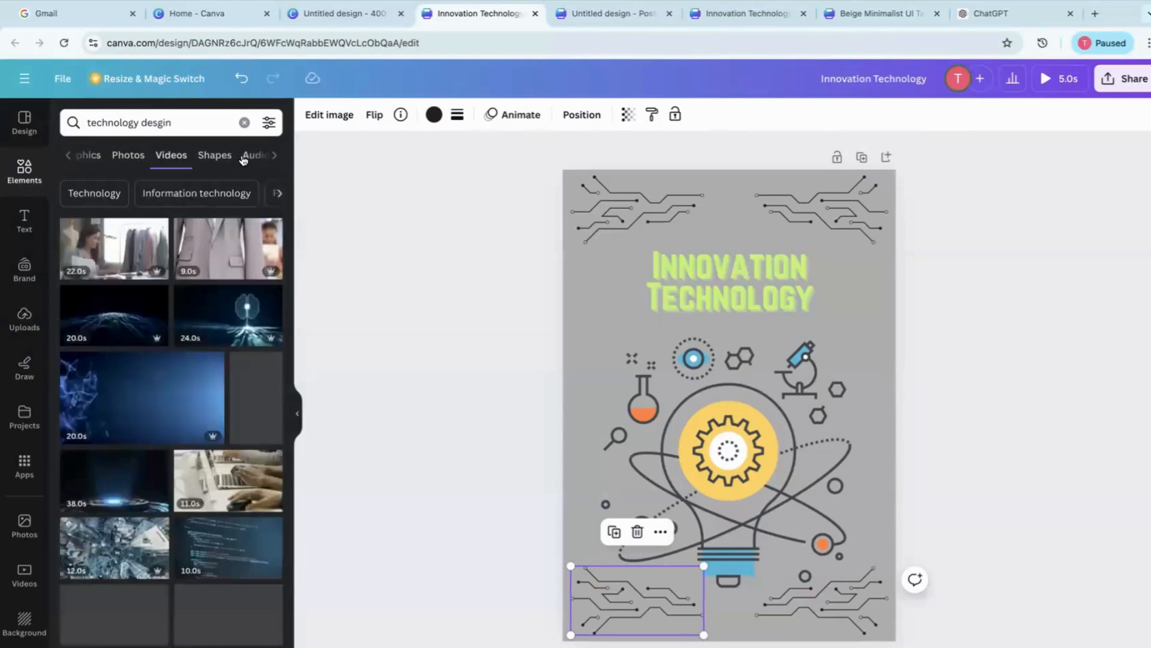
left_click(247, 157)
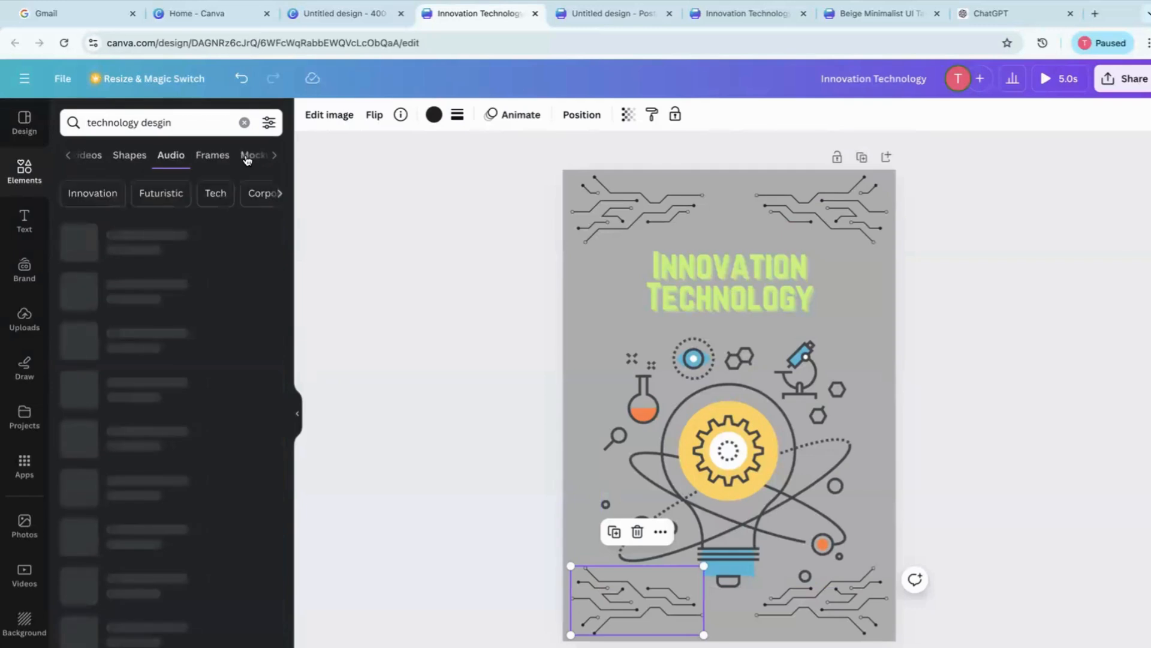
Switch the element search to the suggested keyword Innovation and show results of all types
left_click(70, 162)
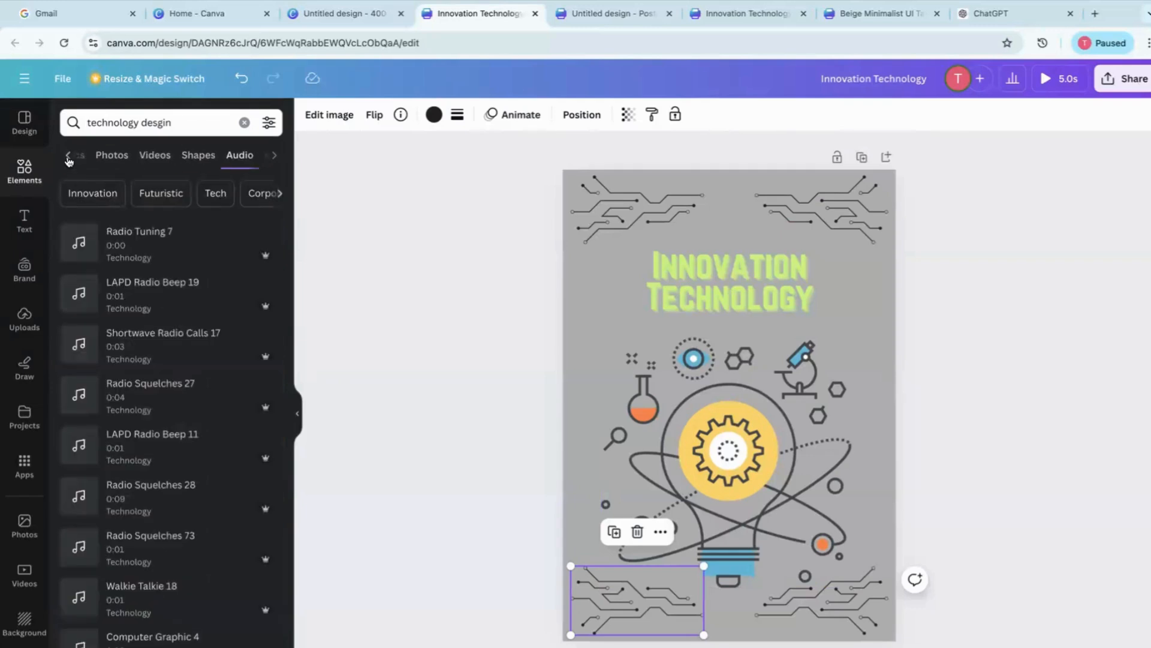
left_click(71, 165)
left_click(89, 194)
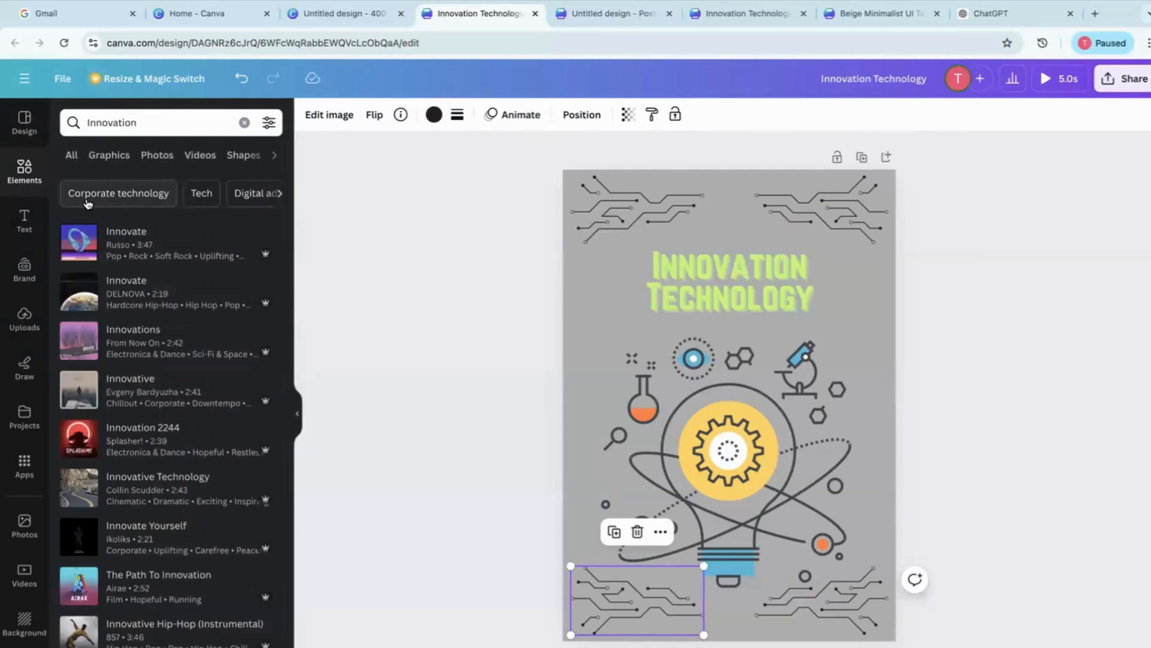
left_click(72, 158)
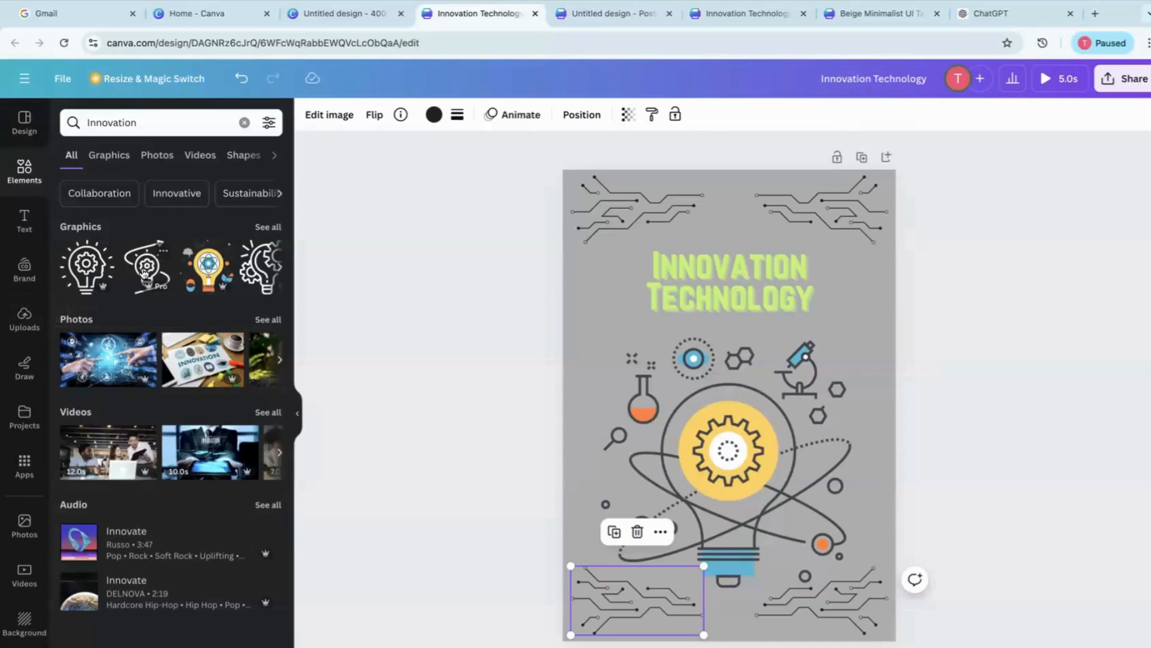
Add the light bulb graphic with the arrow, try it near the poster's lower-left corner and delete it
left_click(144, 274)
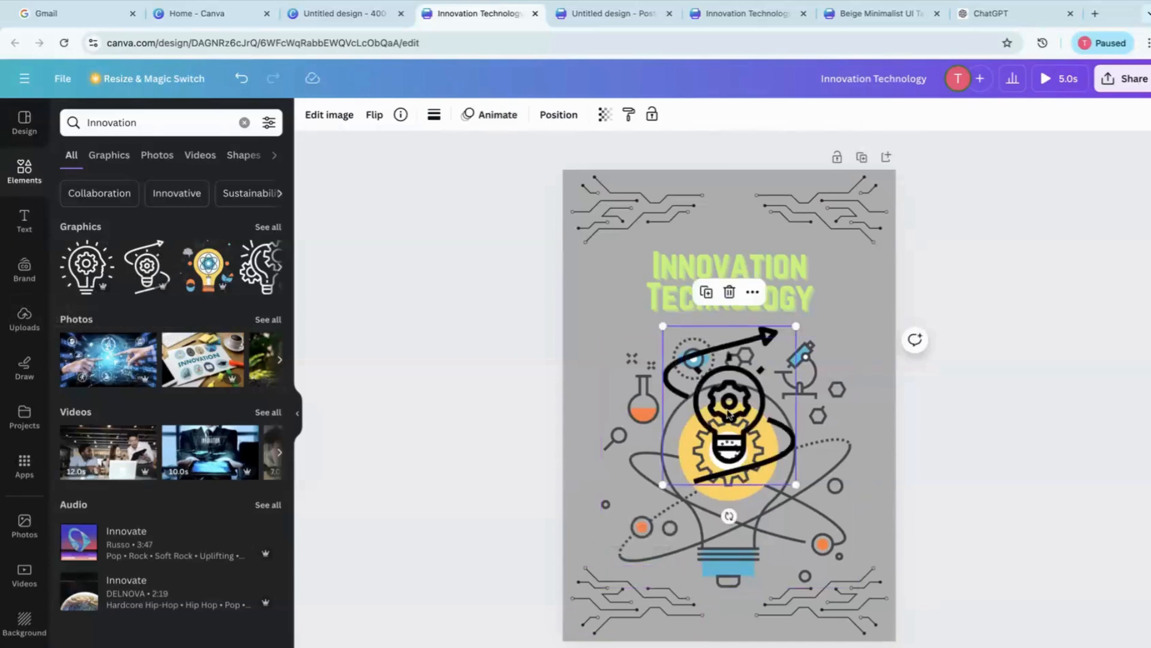
left_click_drag(684, 458, 618, 596)
key("Delete")
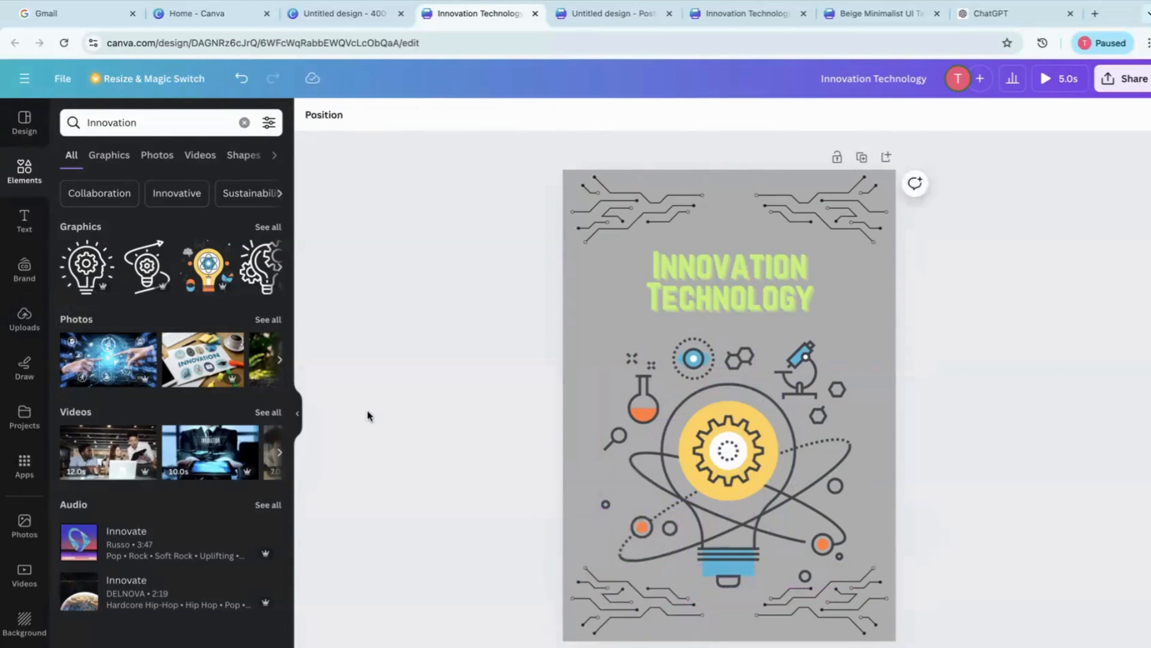
List all Innovation graphics, place the INNOVATION lettering graphic on the poster and delete it
left_click(264, 227)
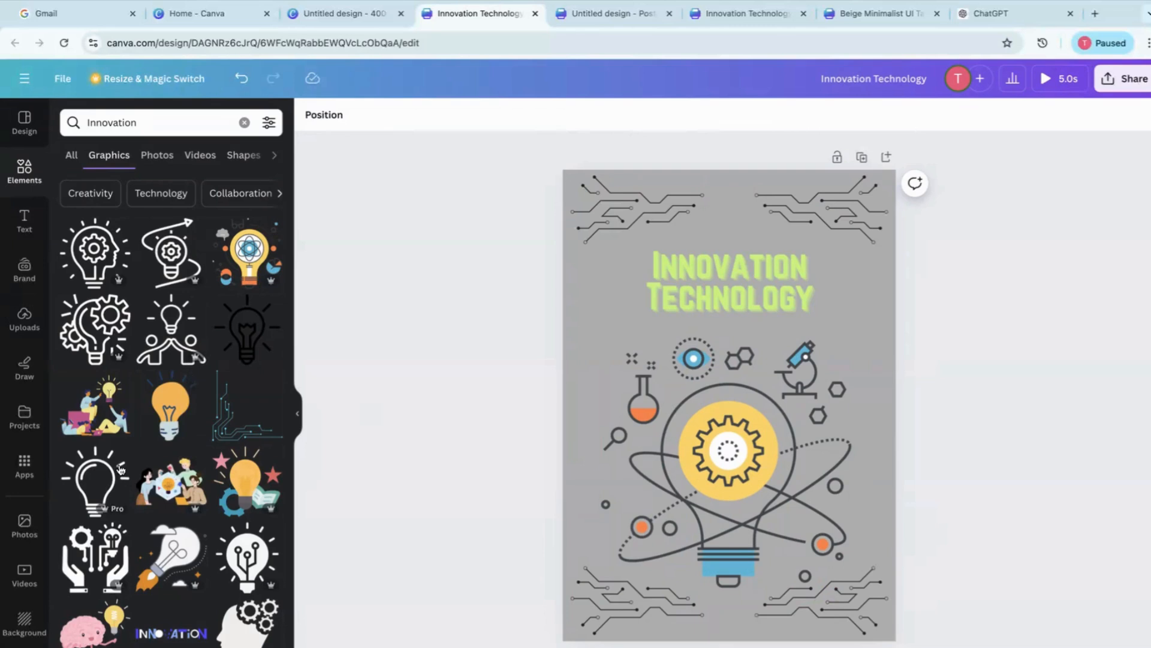
scroll(142, 569, "down", 3)
scroll(143, 569, "down", 2)
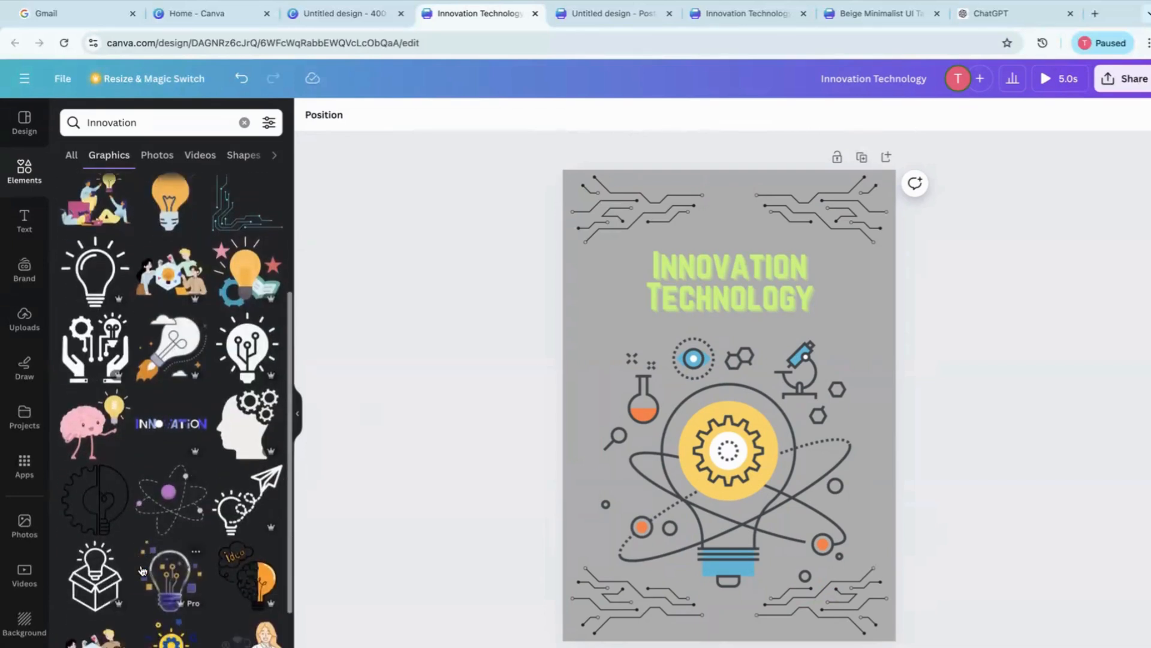
left_click(162, 412)
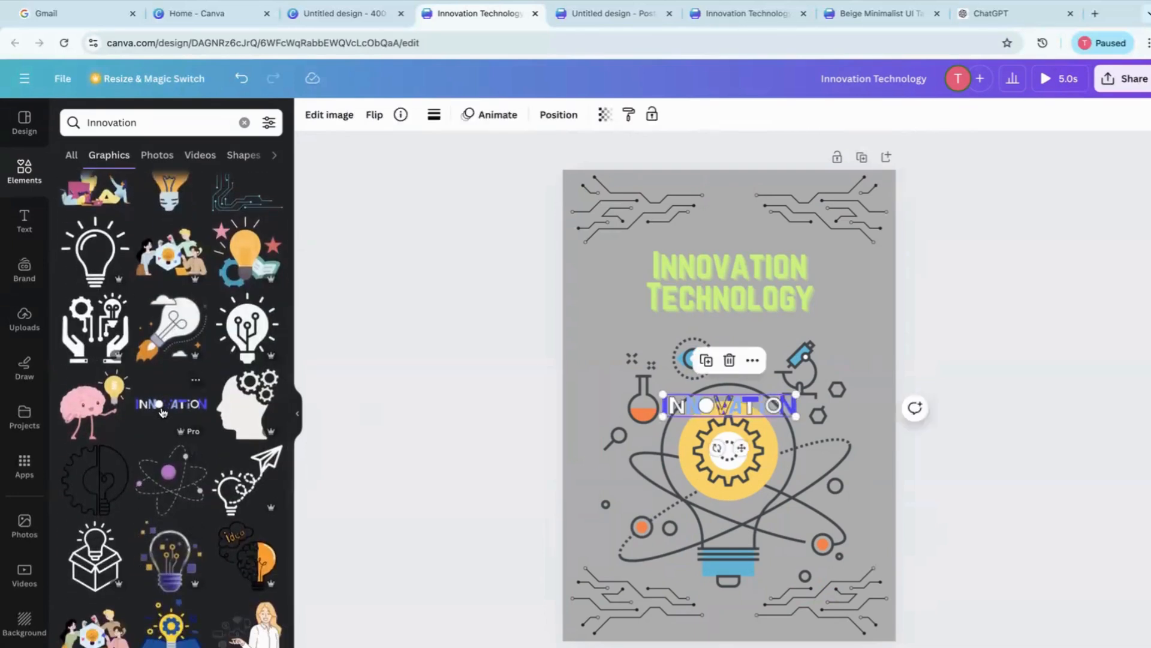
key("Delete")
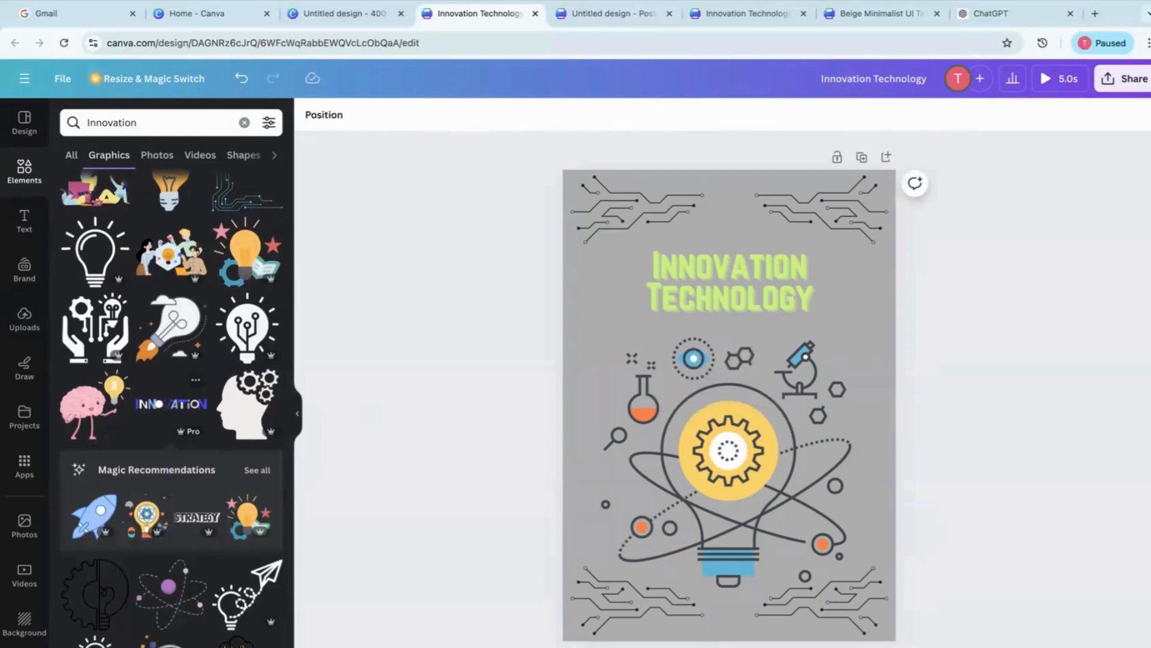
Add the recommended blue rocket graphic, move it to the poster's lower-left corner and shrink it to fit there
left_click(91, 527)
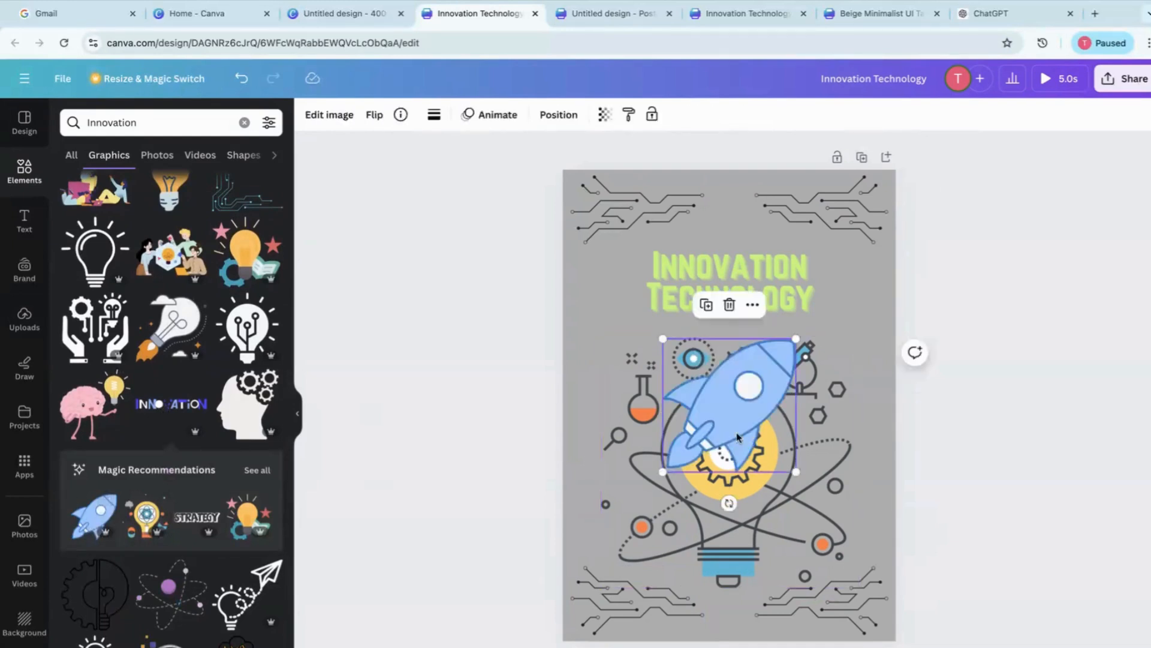
left_click_drag(739, 420, 607, 629)
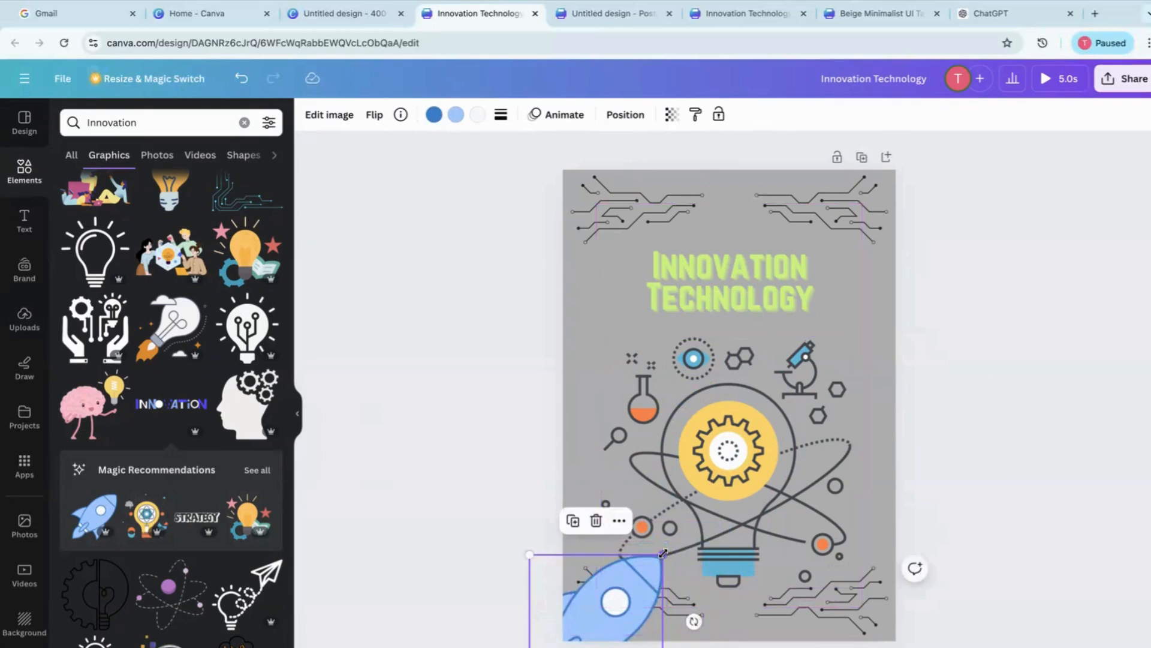
left_click_drag(662, 556, 621, 579)
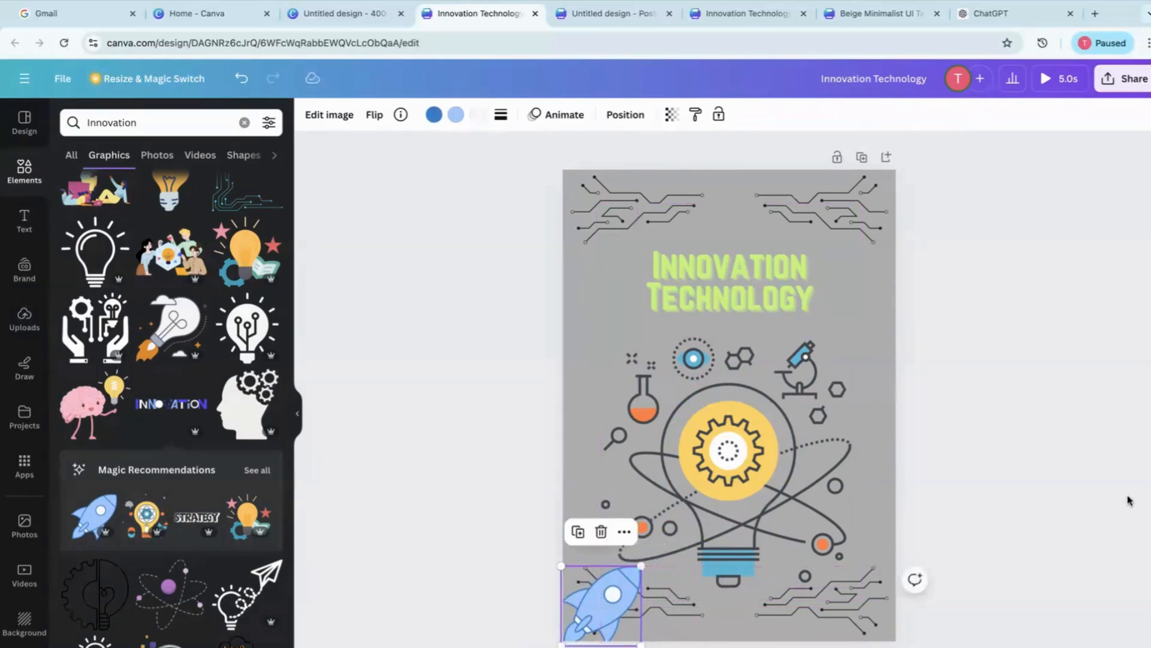
left_click(1046, 515)
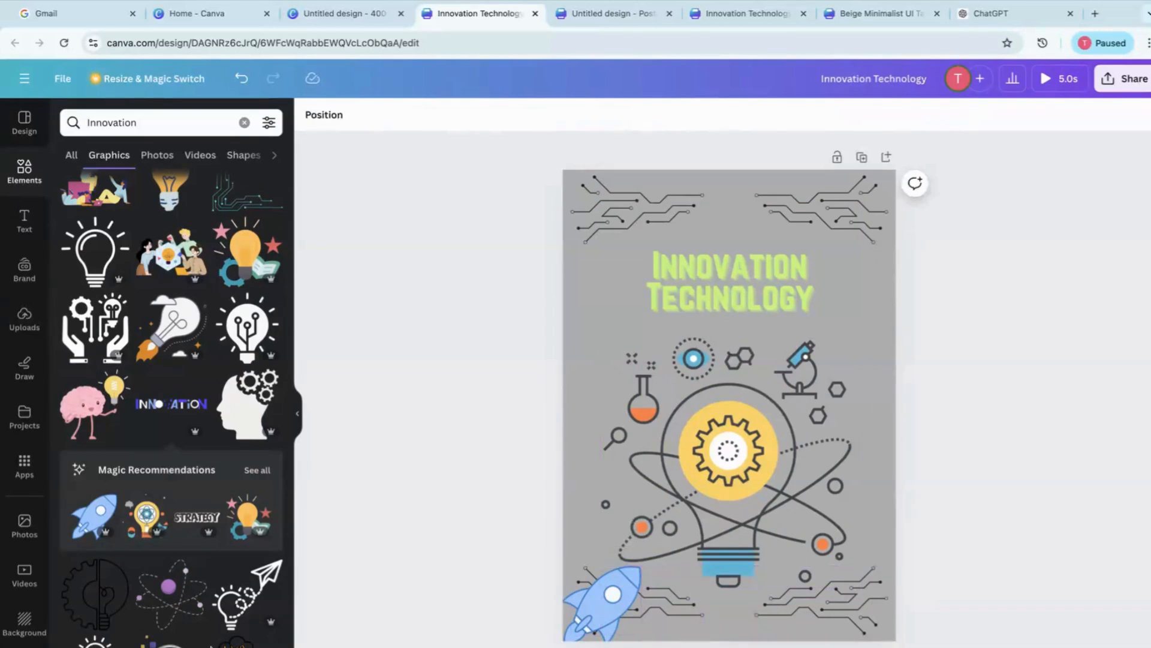
Look at further Innovation graphics, the text styles and font combinations, and the brand kit options
scroll(172, 641, "down", 6)
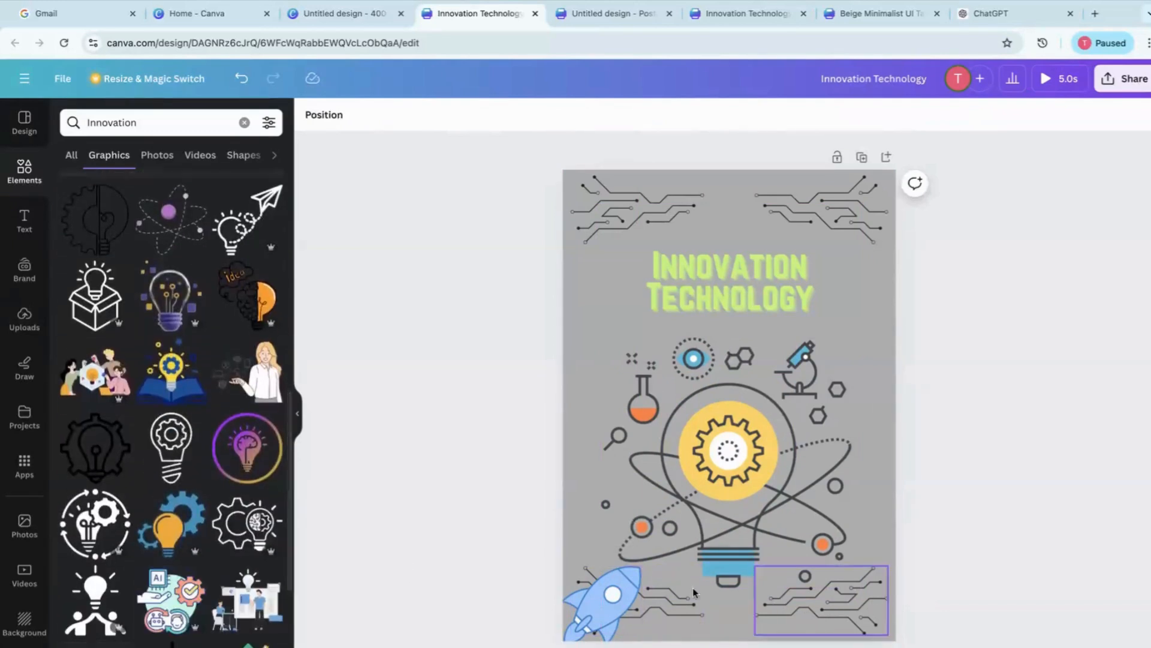
left_click(24, 223)
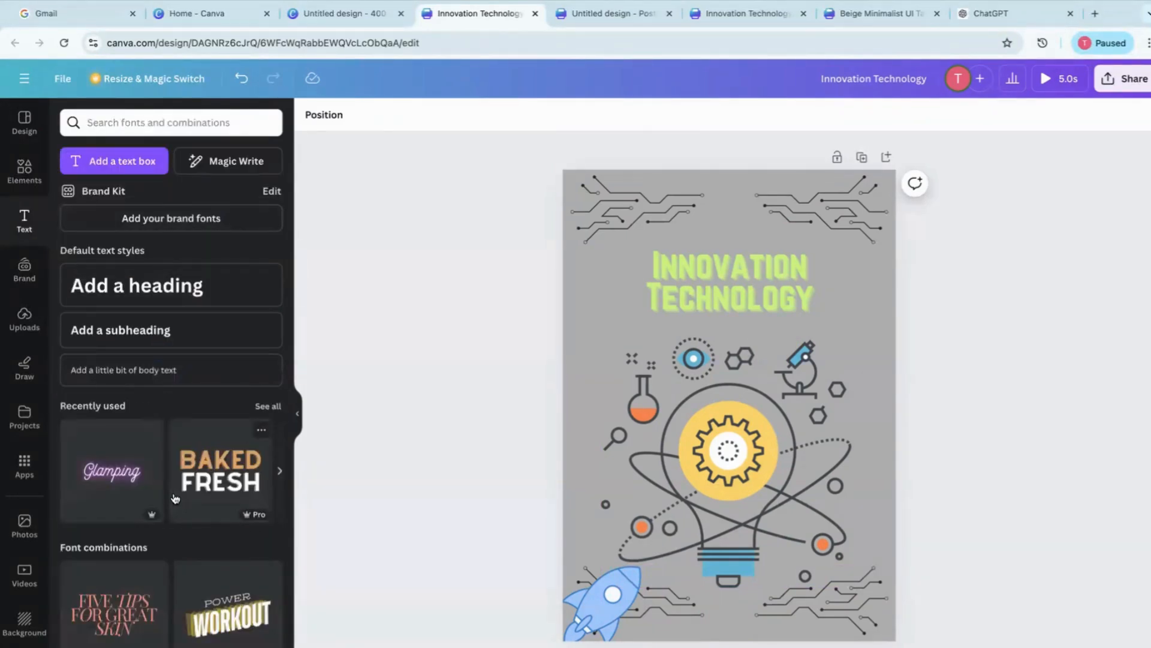
left_click(21, 277)
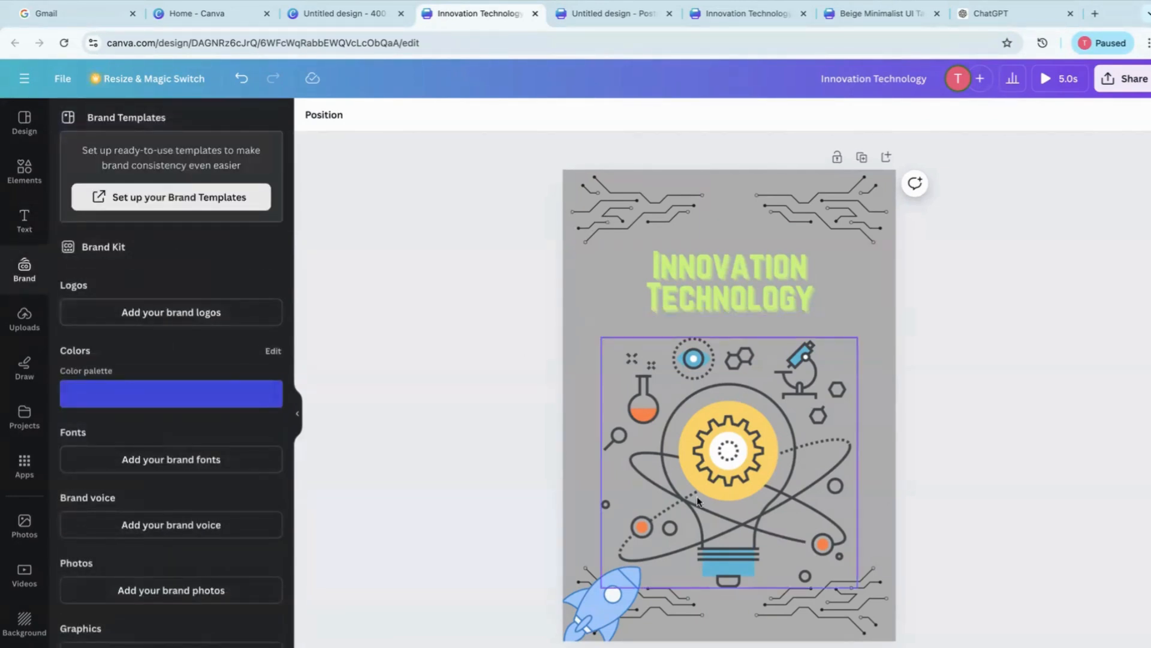
Add the uploaded black HTECH SKILLS logo to the poster, shrink it and place it in the poster's upper-left corner
left_click(22, 330)
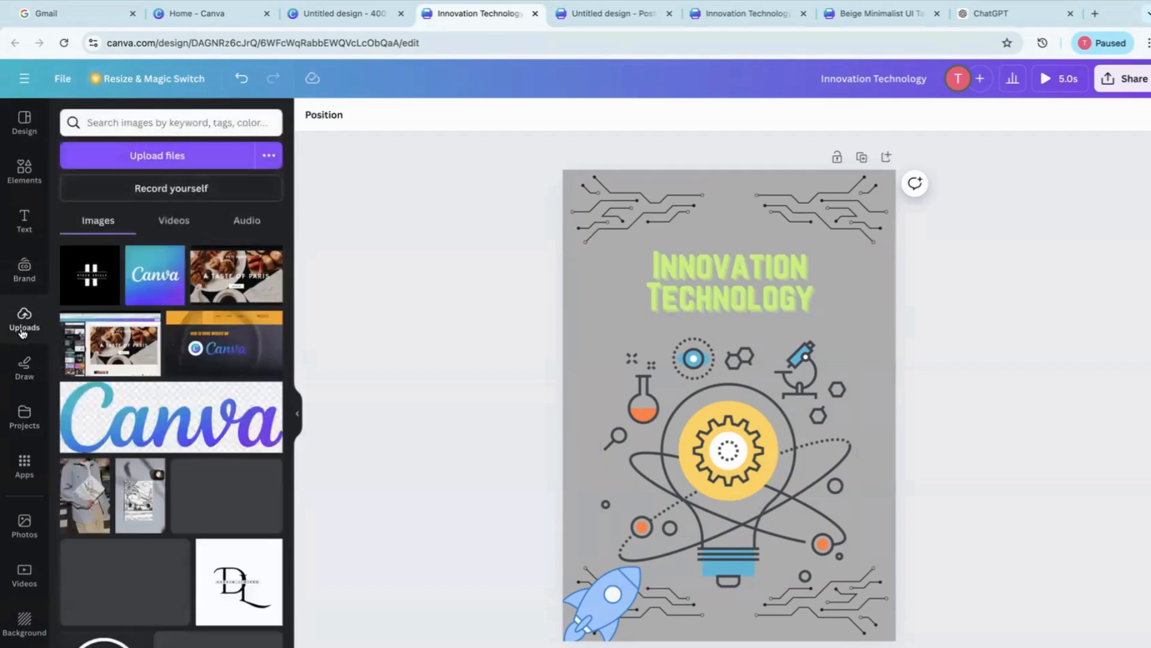
left_click(94, 287)
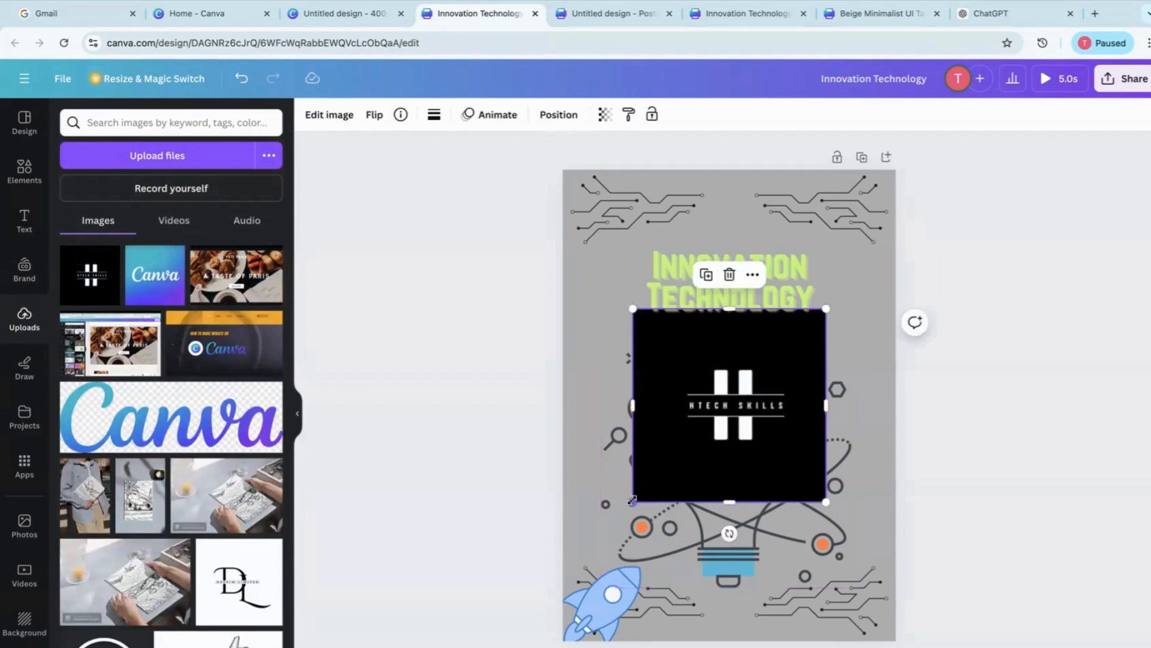
left_click_drag(632, 500, 736, 395)
left_click_drag(785, 366, 617, 226)
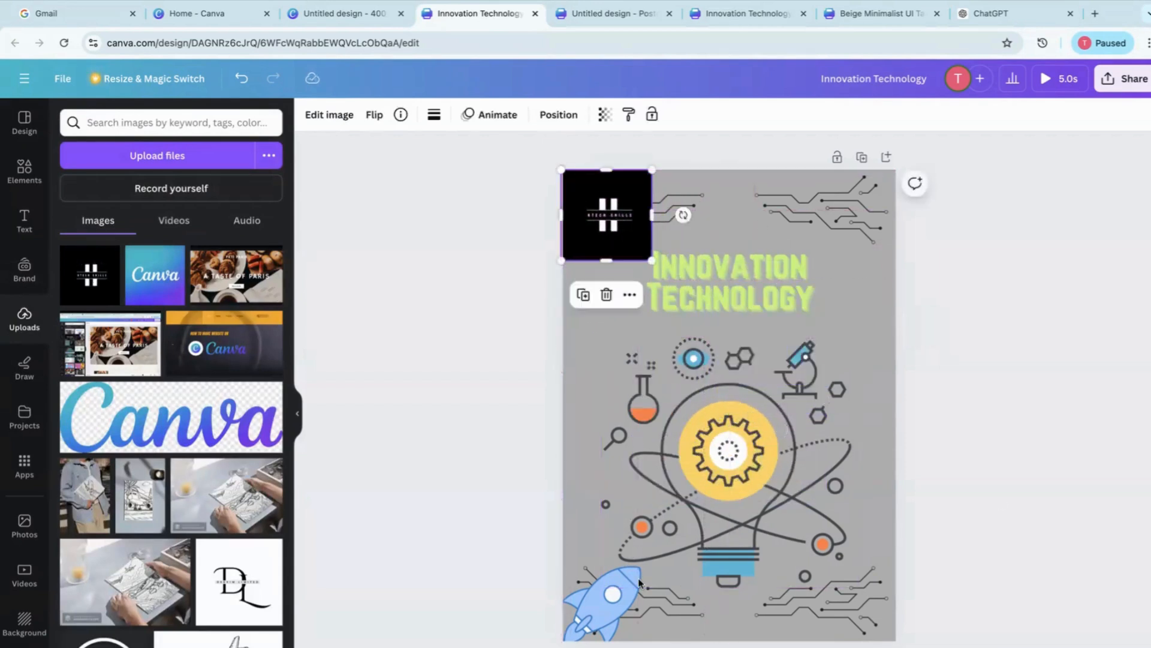
left_click(1141, 477)
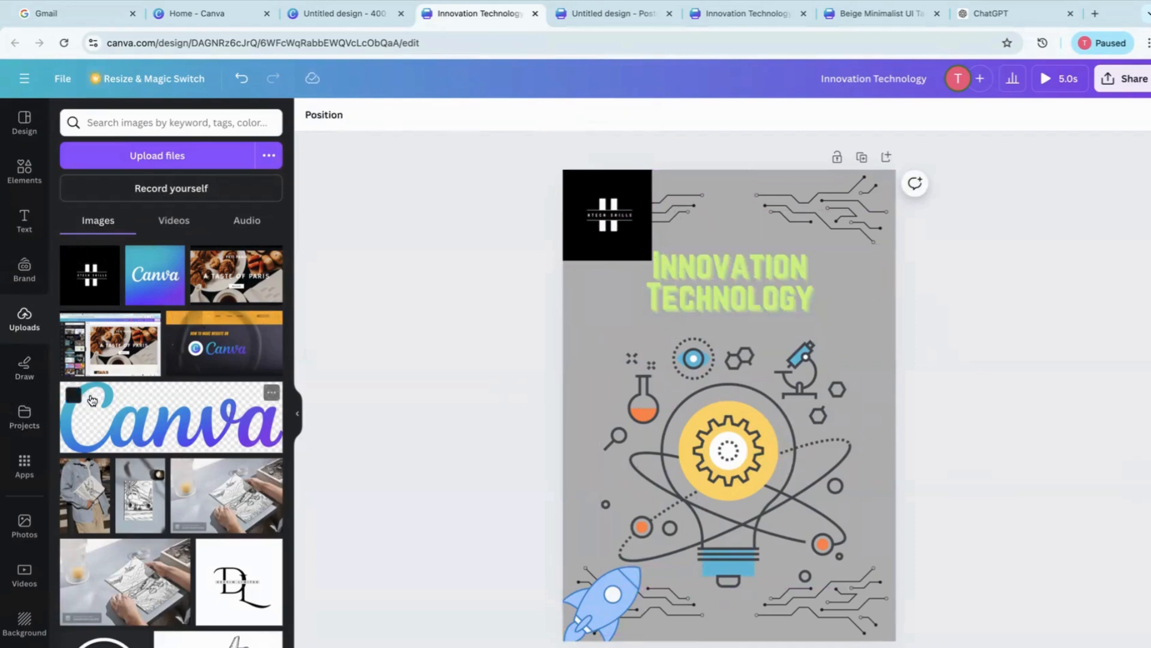
Look at the drawing tools and the list of own projects and folders
left_click(17, 377)
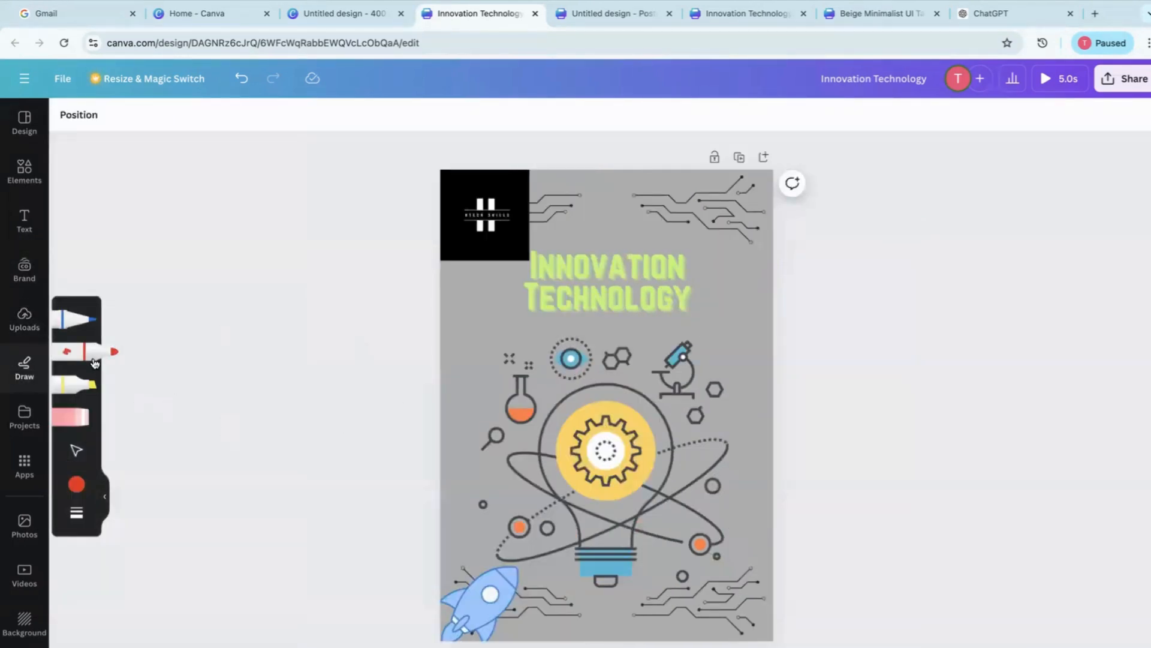
left_click(24, 420)
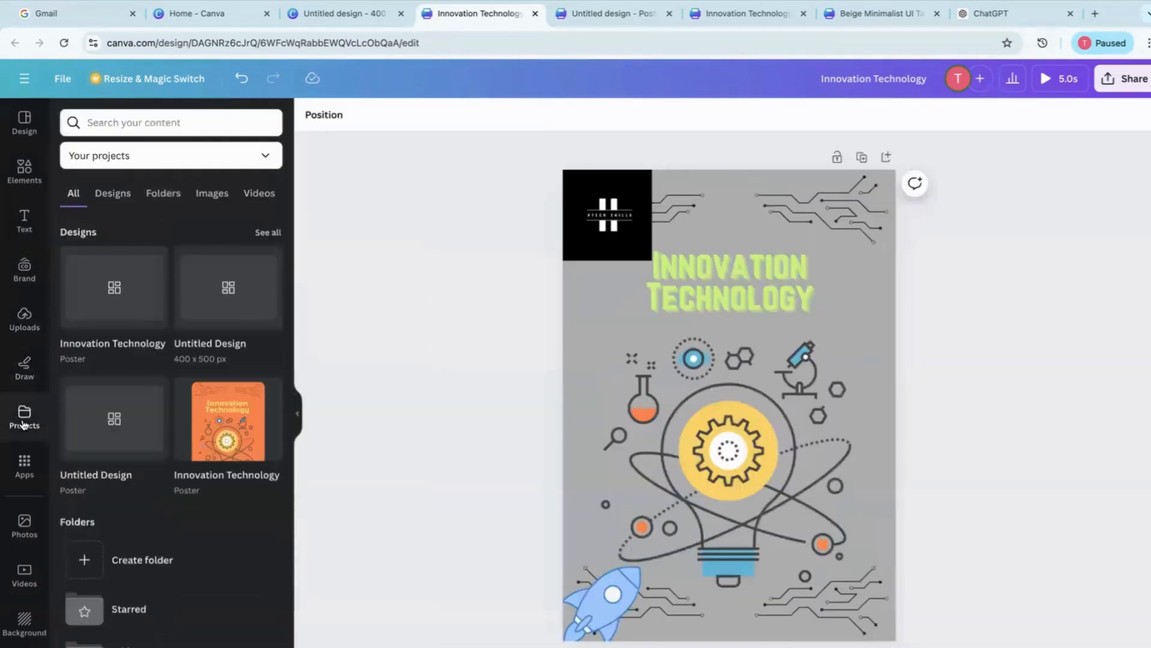